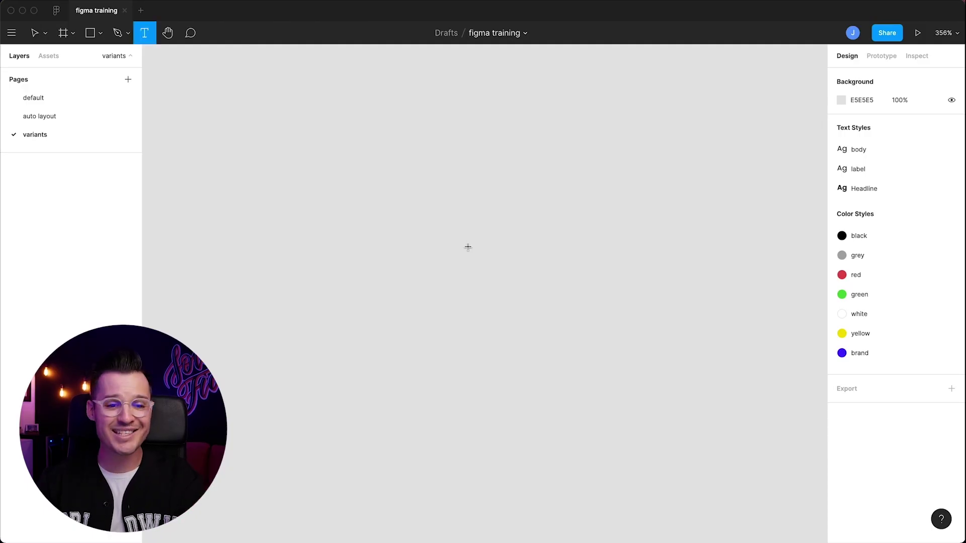
Step: Create a 'Button' text layer and wrap it in a 78×50 auto-layout frame with 10 padding
left_click(420, 236)
type("Button")
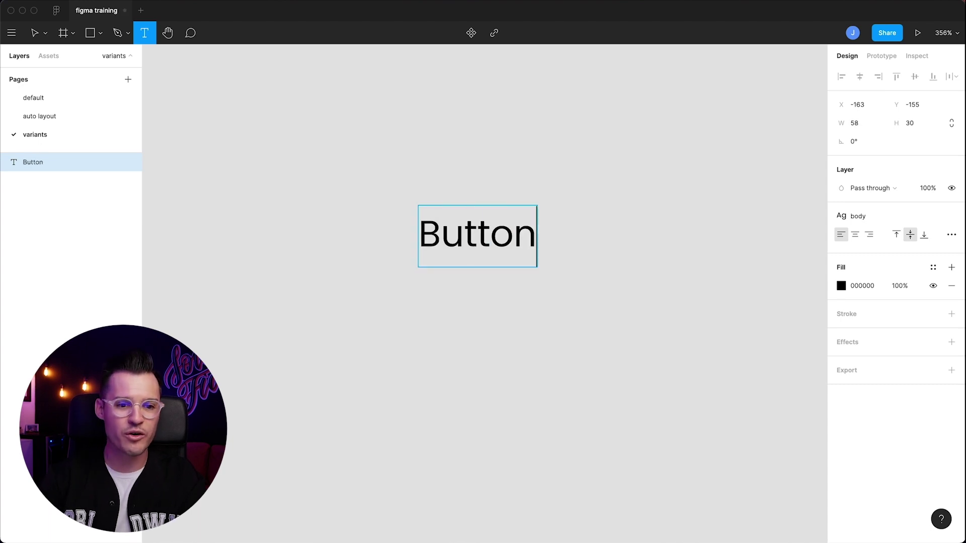
key("Escape")
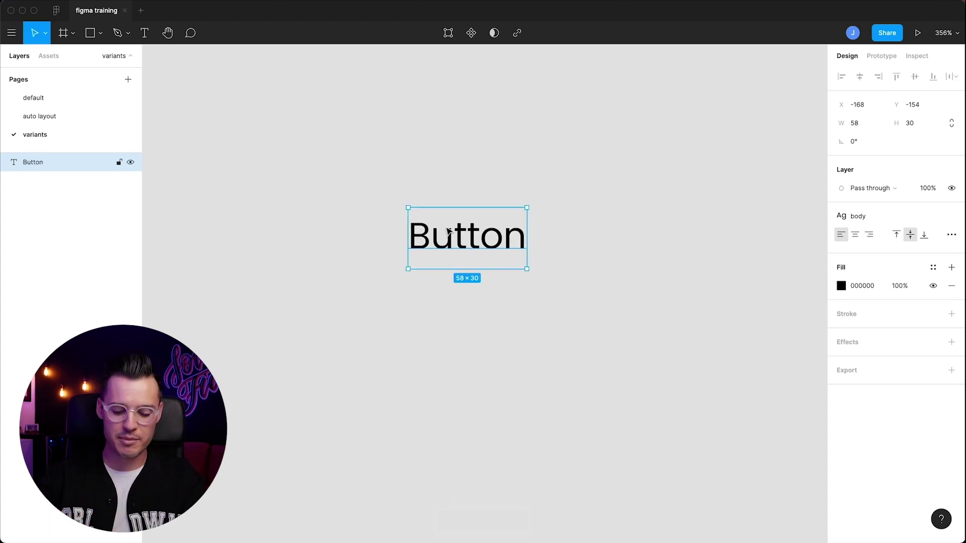
key("shift+a")
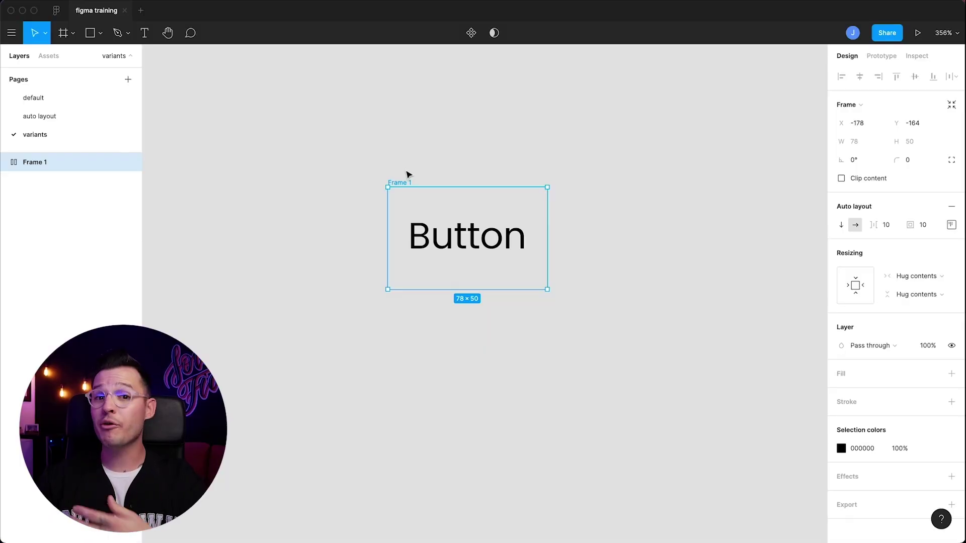
Step: Fill Frame 1 with the brand colour style
left_click(408, 175)
left_click(405, 183)
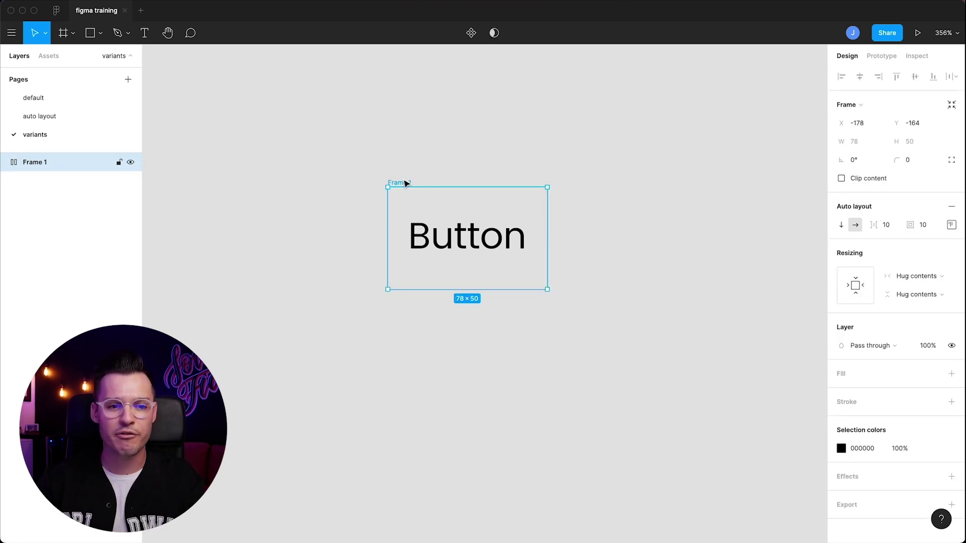
left_click(952, 374)
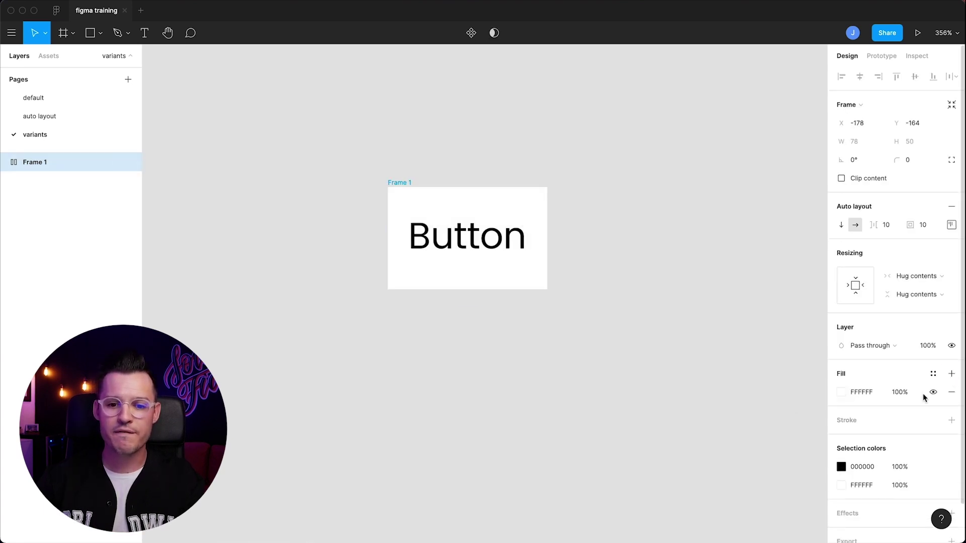
left_click(934, 374)
left_click(851, 461)
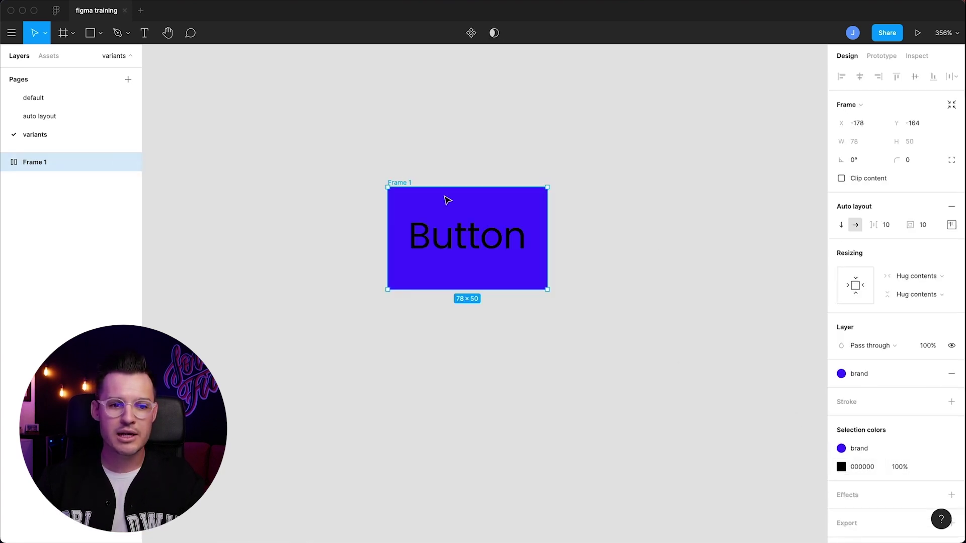
Step: Make the Button text white (FFFFFF)
left_click(472, 243)
left_click(842, 419)
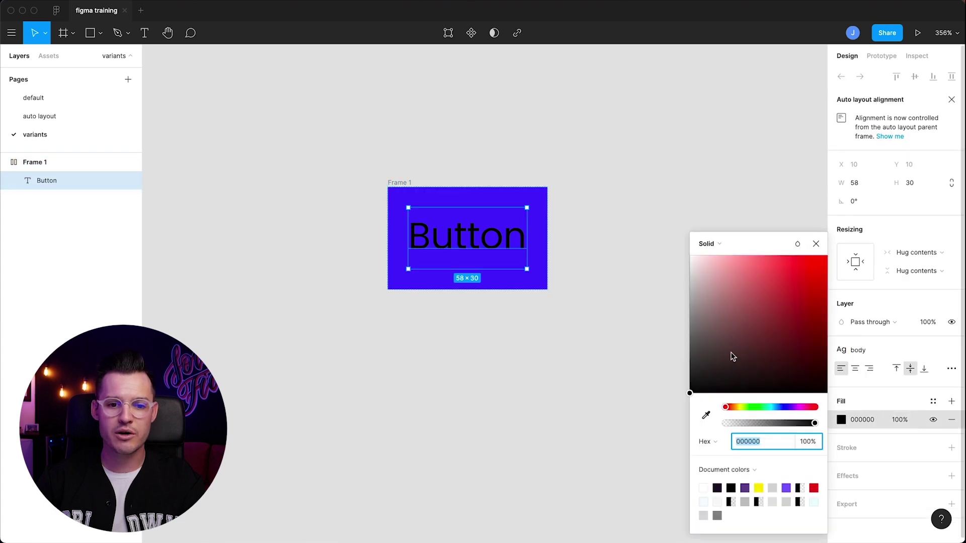
left_click_drag(731, 353, 554, 123)
left_click(554, 123)
Step: Round Frame 1's corners to a radius of 6
left_click(417, 191)
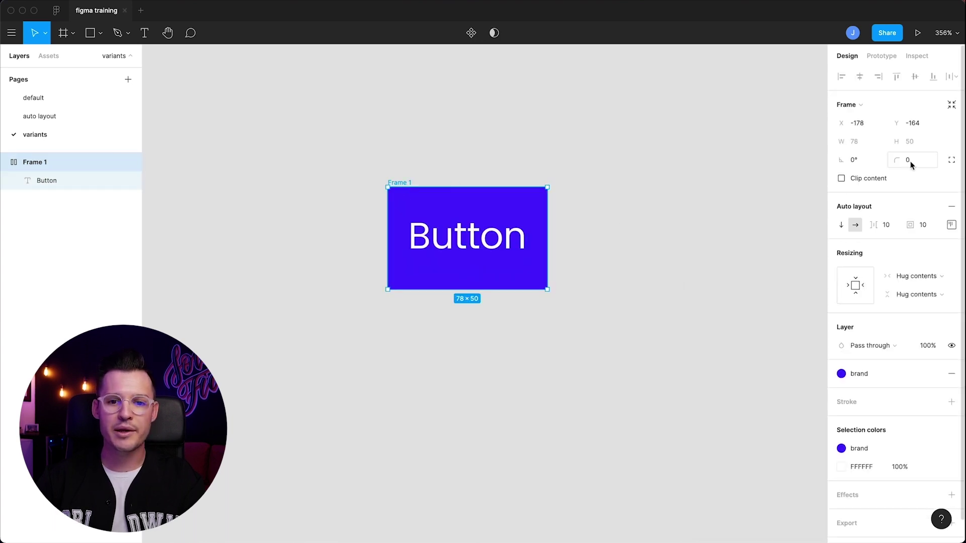
left_click_drag(901, 167, 906, 167)
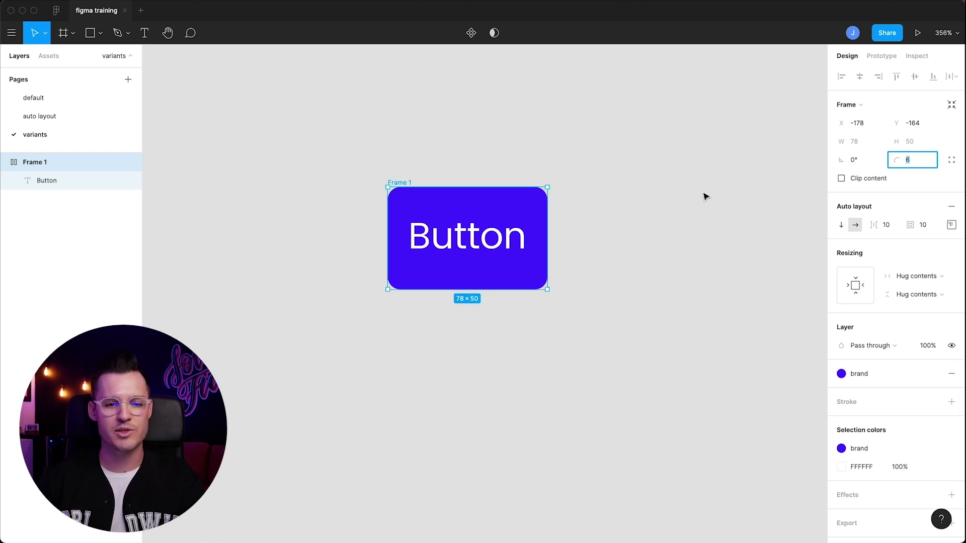
left_click(951, 226)
Step: Centre-align the contents of Frame 1
left_click(912, 274)
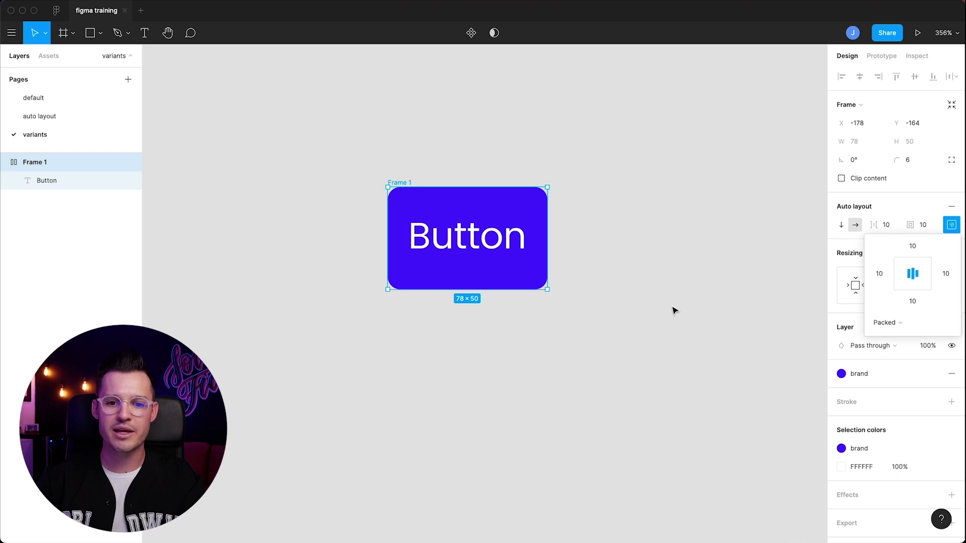
left_click(554, 188)
left_click(443, 233)
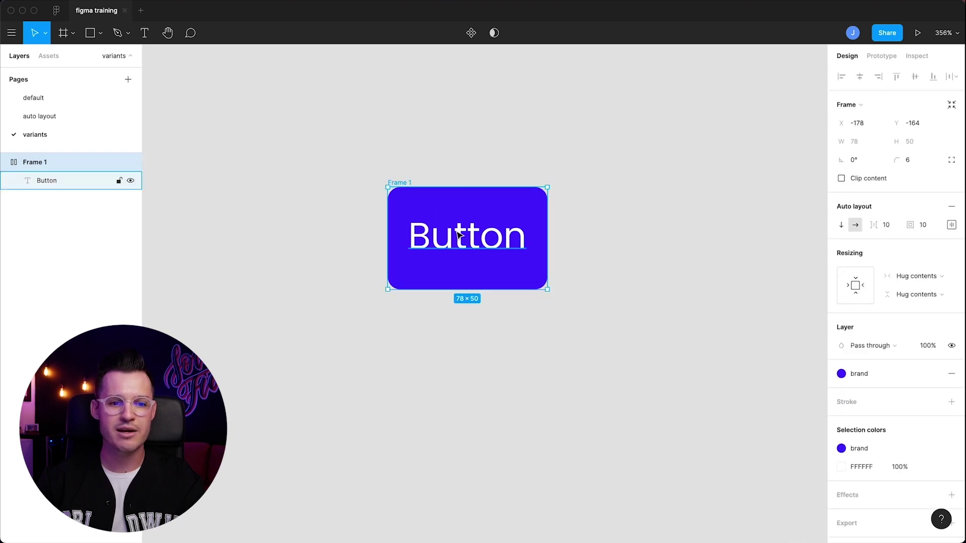
Step: Type a long test label, then undo it so the label reads 'Button' again
double_click(457, 230)
type("asdkjfhasdkjlfhdkdjshfkjsdh")
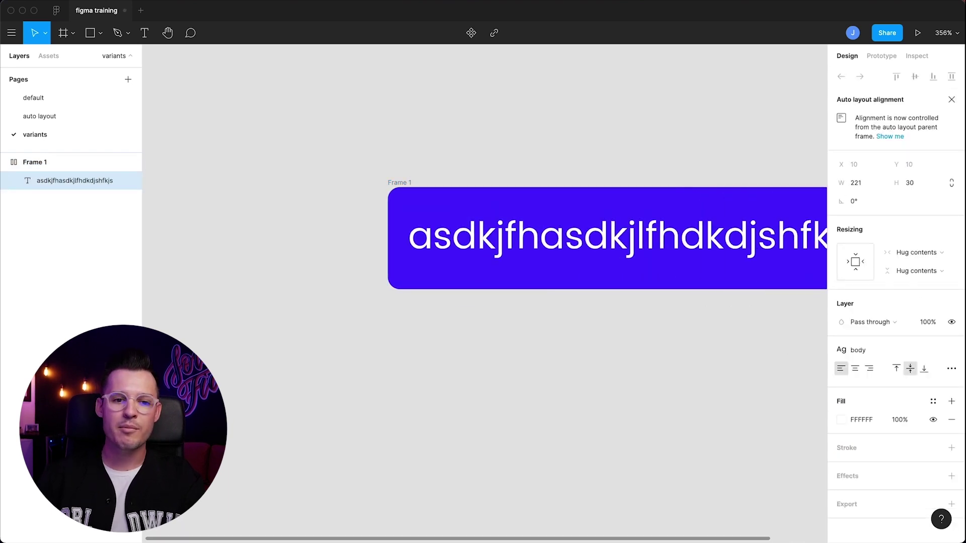
key("Escape")
key("super+z")
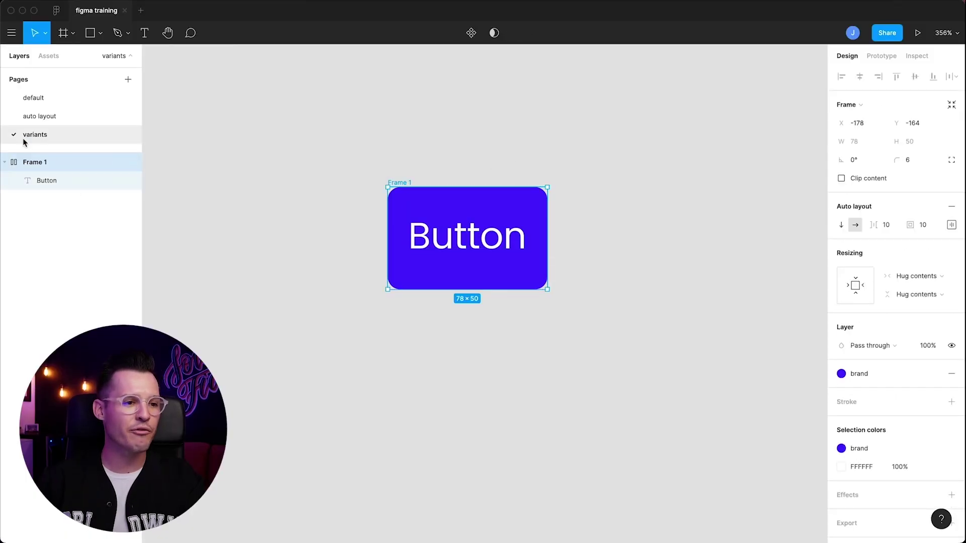
Step: Rename Frame 1 to 'button' and turn it into a component
double_click(33, 162)
type("button")
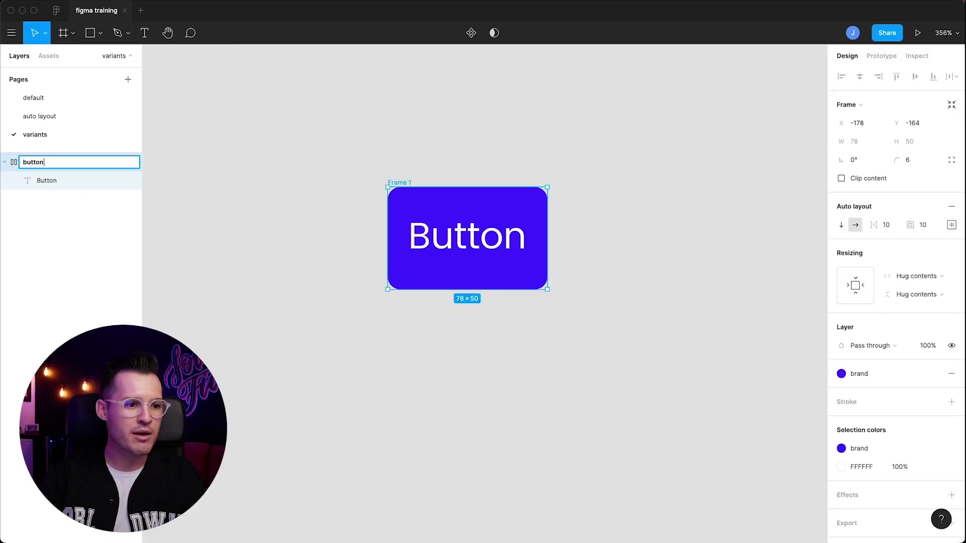
key("Return")
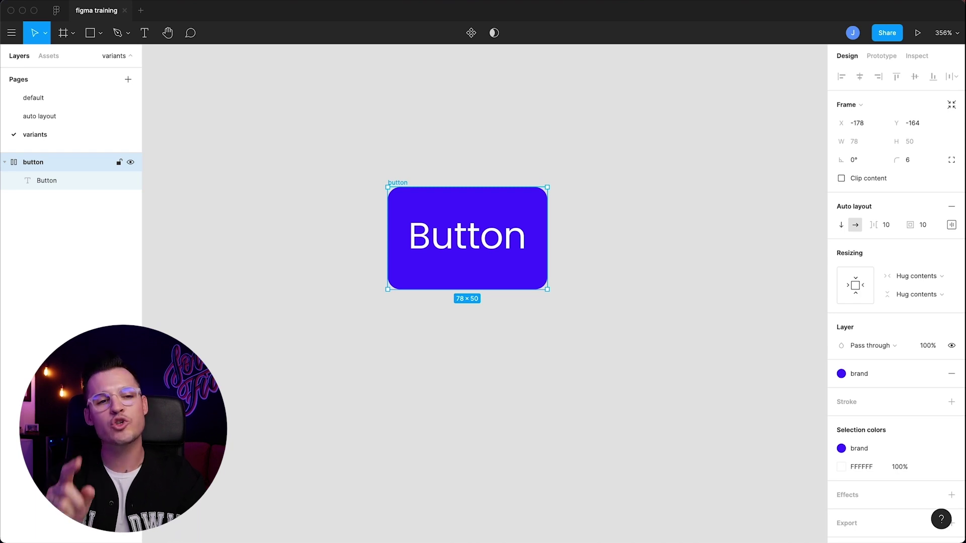
key("super+alt+k")
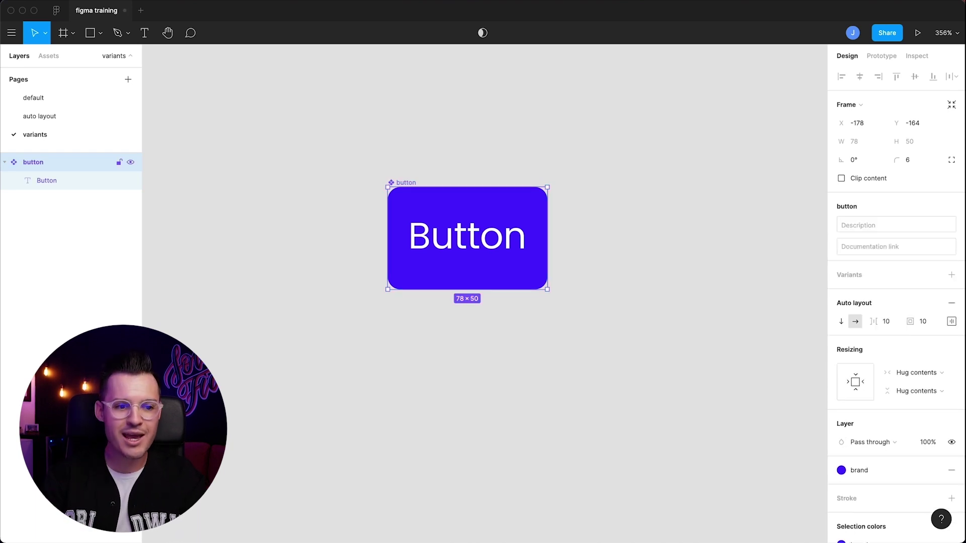
left_click(287, 127)
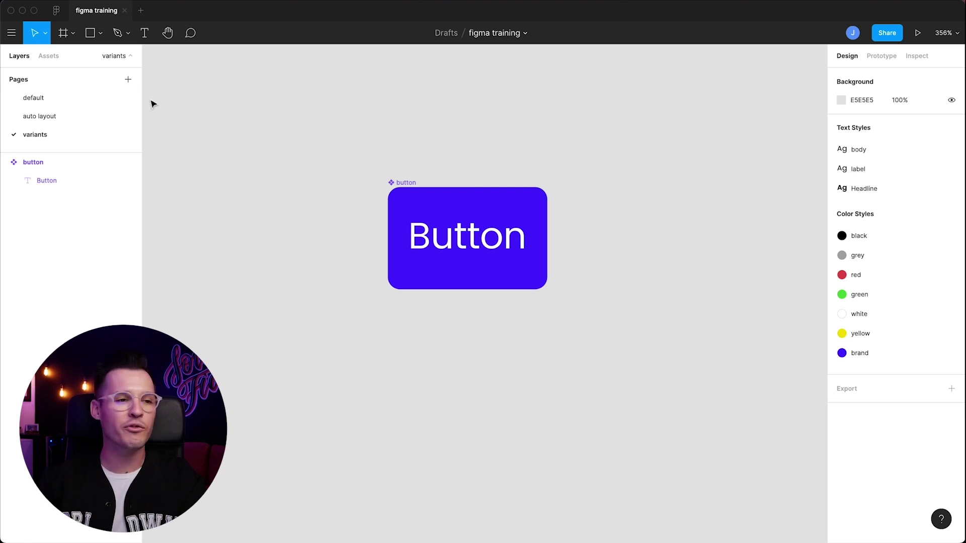
Step: Place two button instances from Assets and stack them beside the main component
left_click(53, 60)
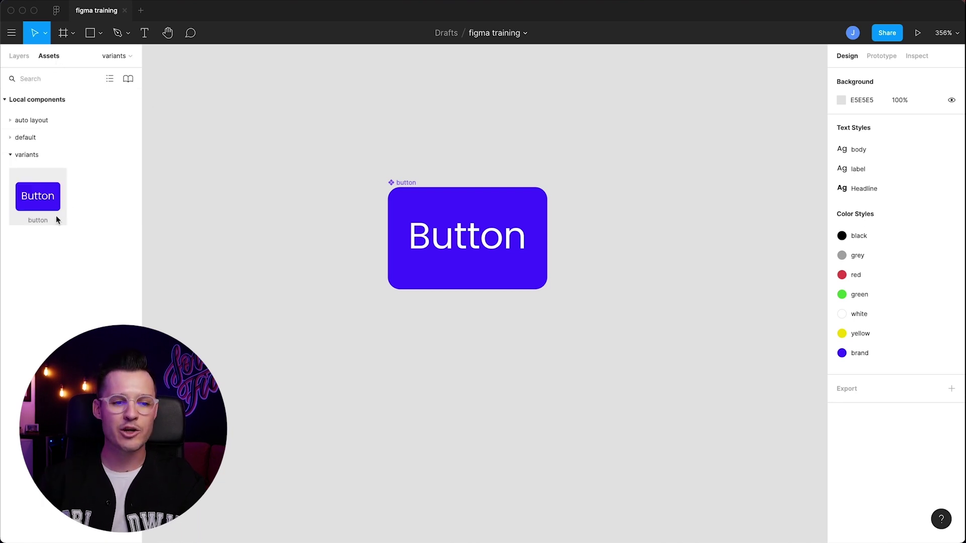
left_click_drag(57, 218, 347, 409)
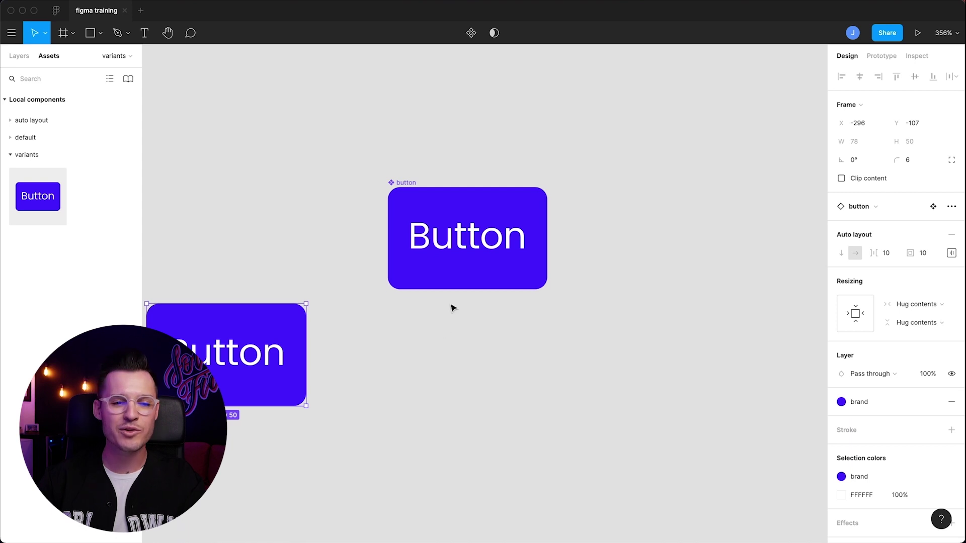
left_click_drag(442, 222, 732, 201)
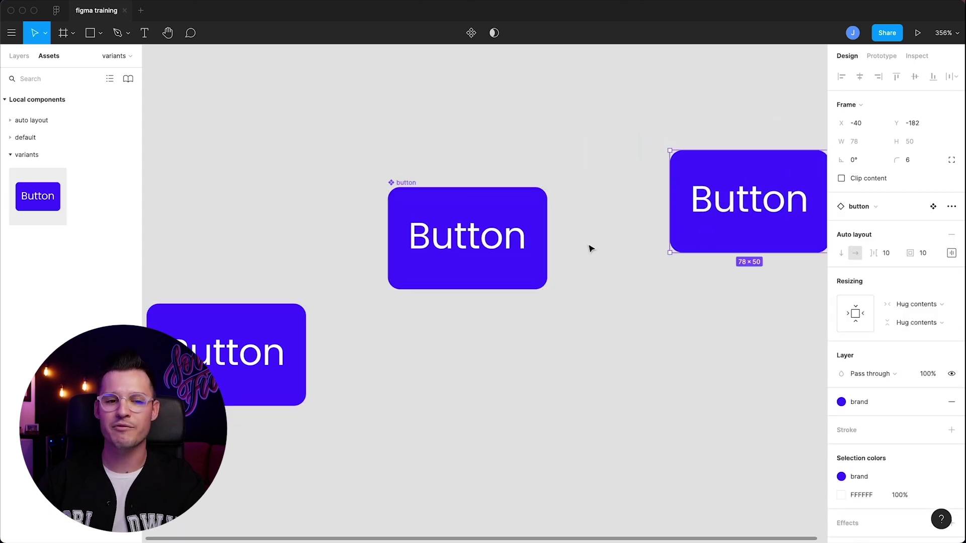
left_click_drag(403, 181, 234, 95)
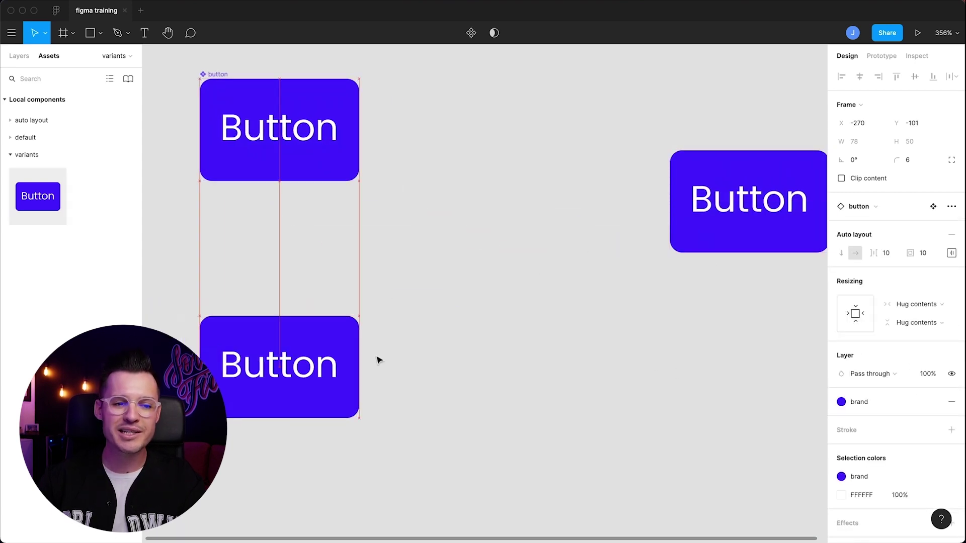
key("ctrl+z")
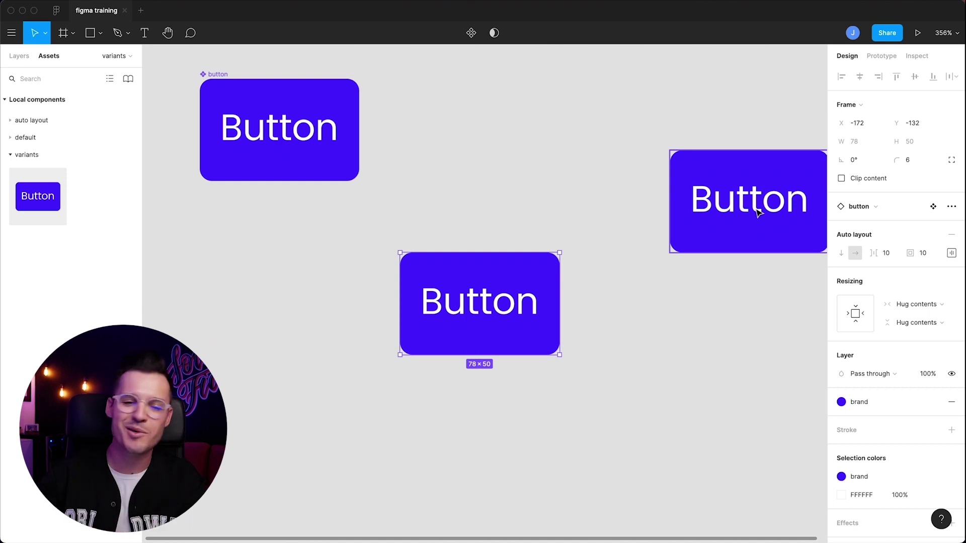
left_click_drag(724, 219, 463, 187)
Step: Change the upper instance's label to the test text 'asdasdsadasdsa'
double_click(497, 198)
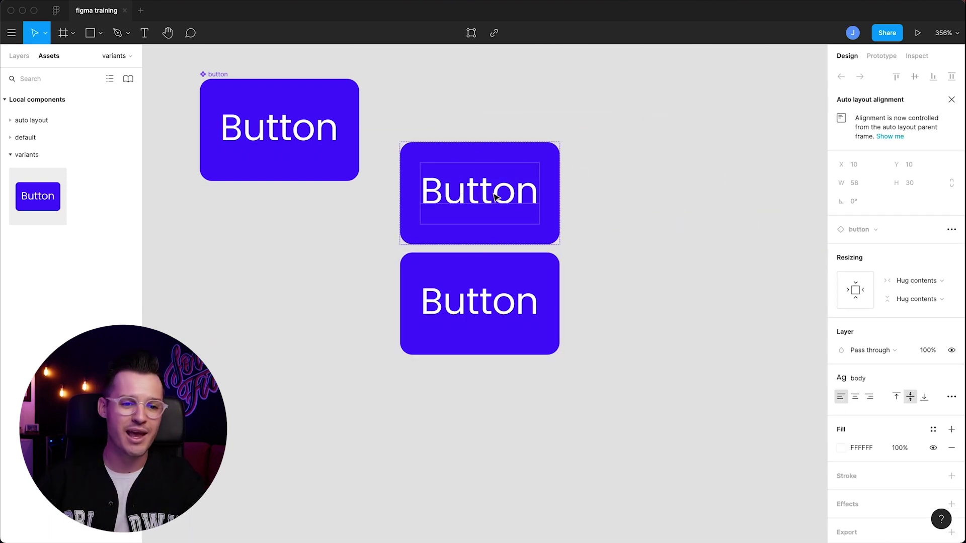
double_click(496, 198)
type("asdasdsadasdsa")
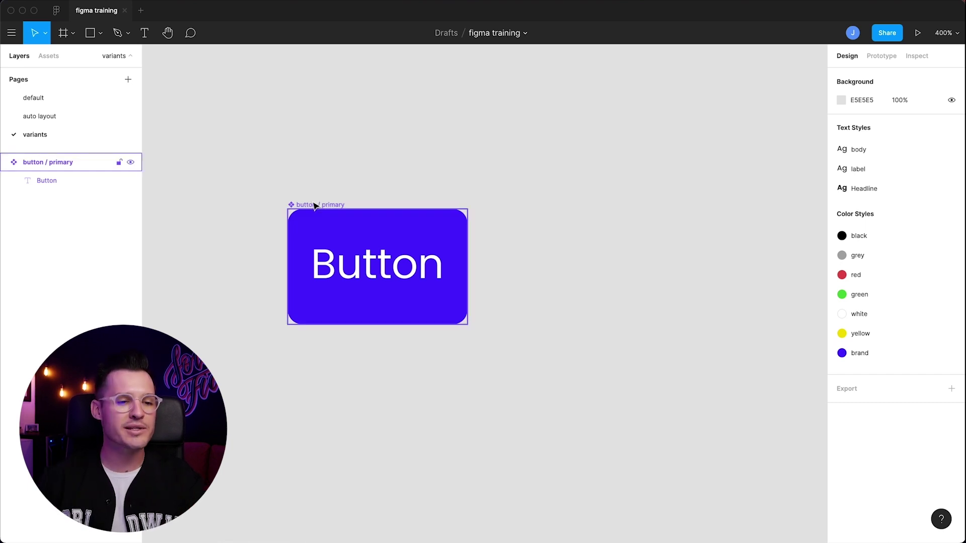
Step: Select the button / primary component and add a second variant to it
left_click(316, 204)
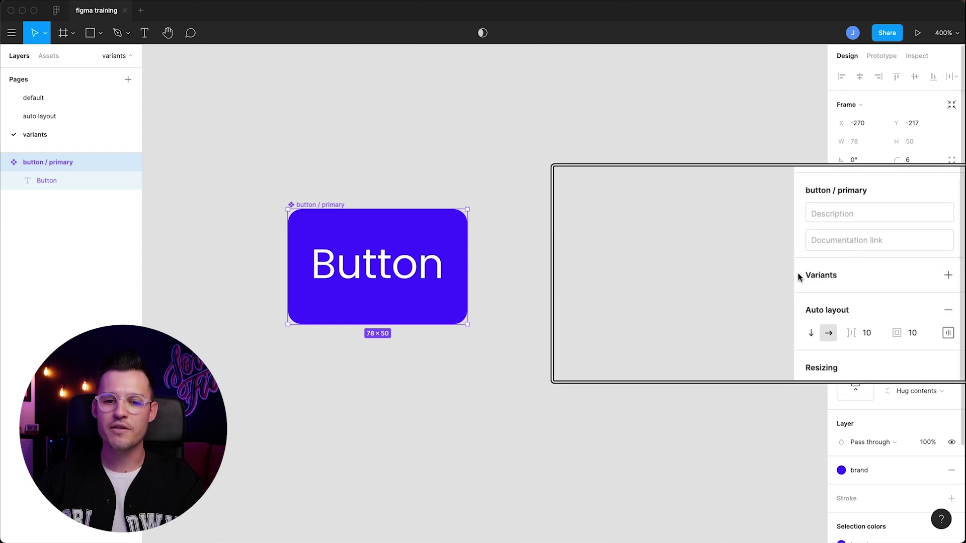
left_click(948, 274)
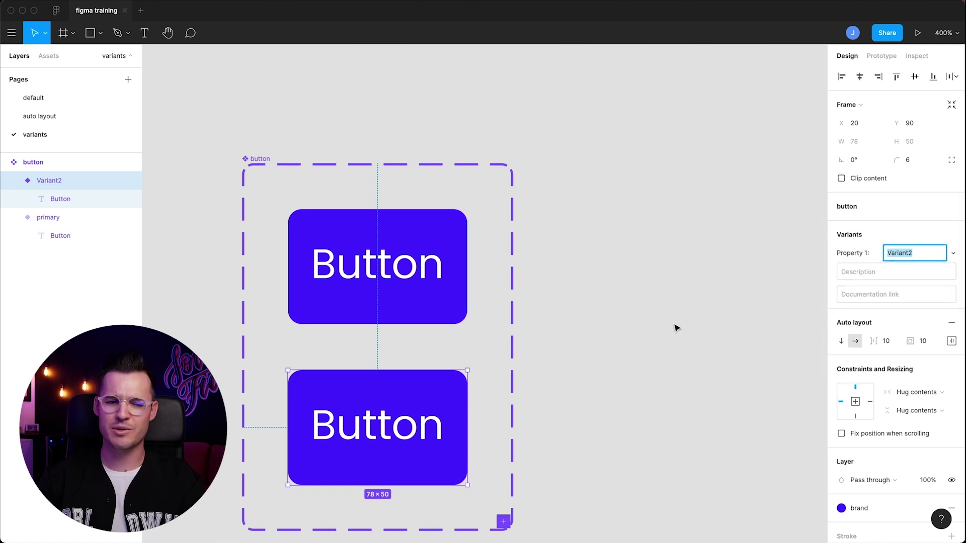
Step: Select the component set, collapse the primary and Variant2 layers, and pick Variant2
left_click_drag(668, 323, 645, 275)
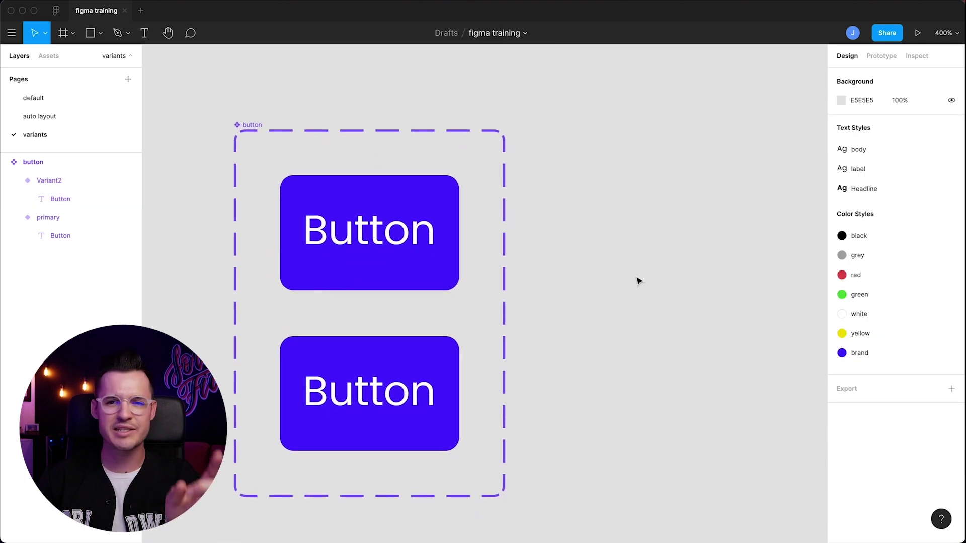
left_click(253, 126)
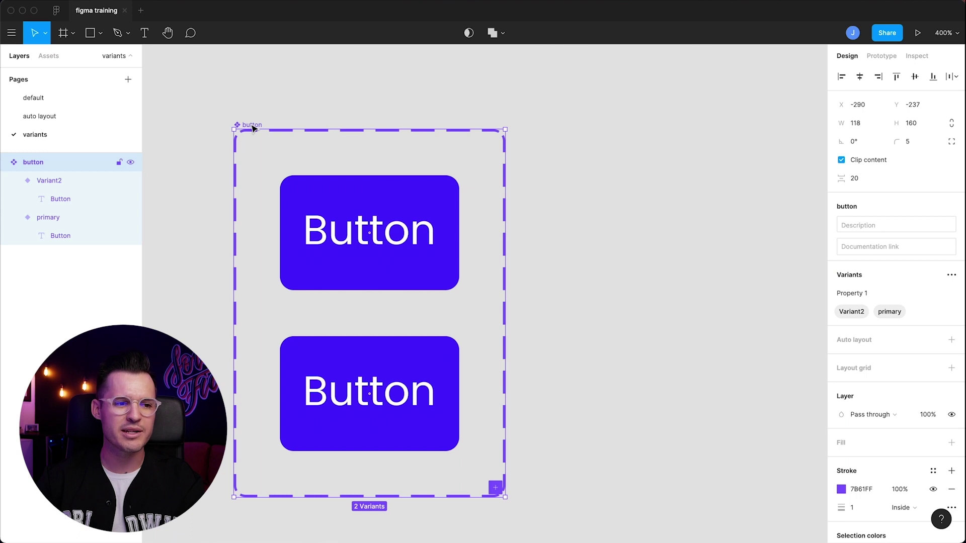
left_click(14, 181)
left_click(14, 199)
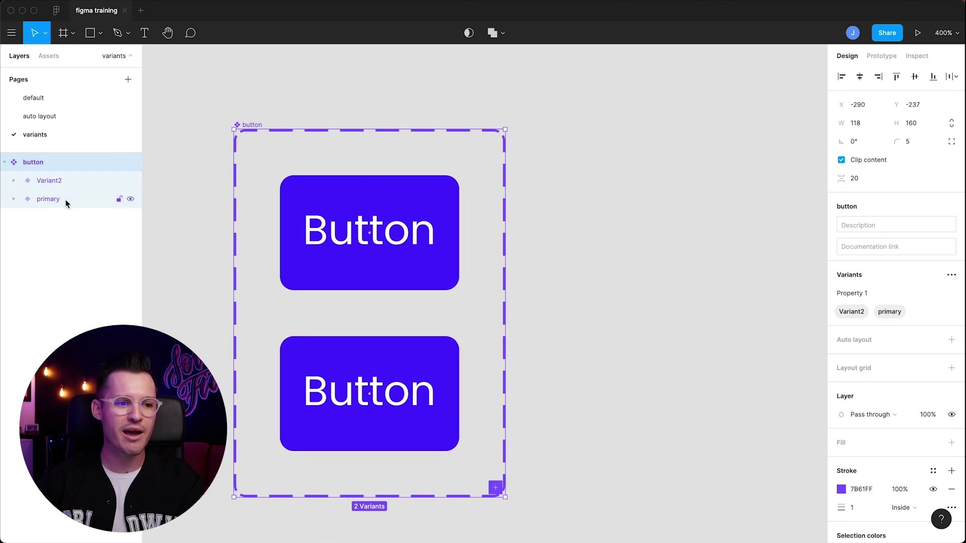
left_click(65, 201)
left_click(62, 184)
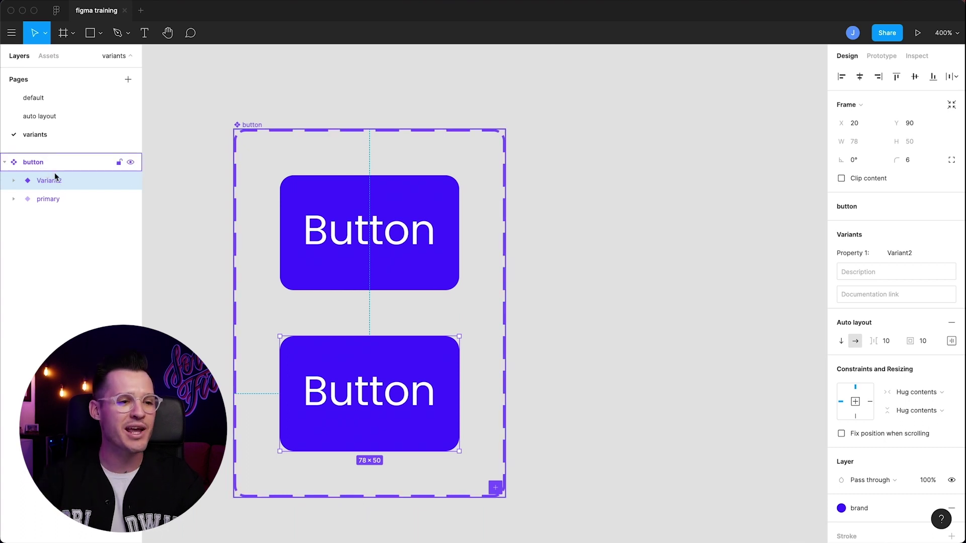
Step: Rename Variant2 to 'outlined' and drag it back into the set
double_click(76, 186)
type("o")
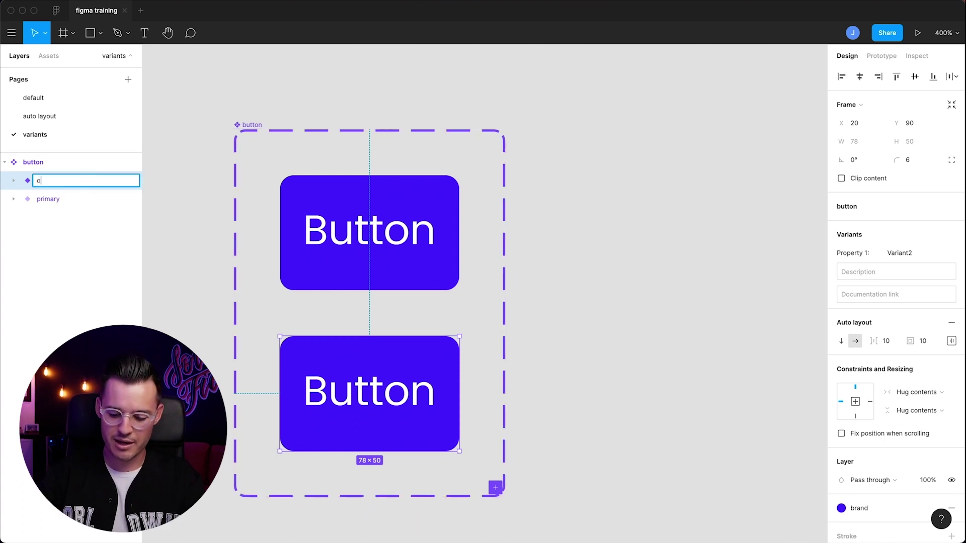
type("utlined")
key("Return")
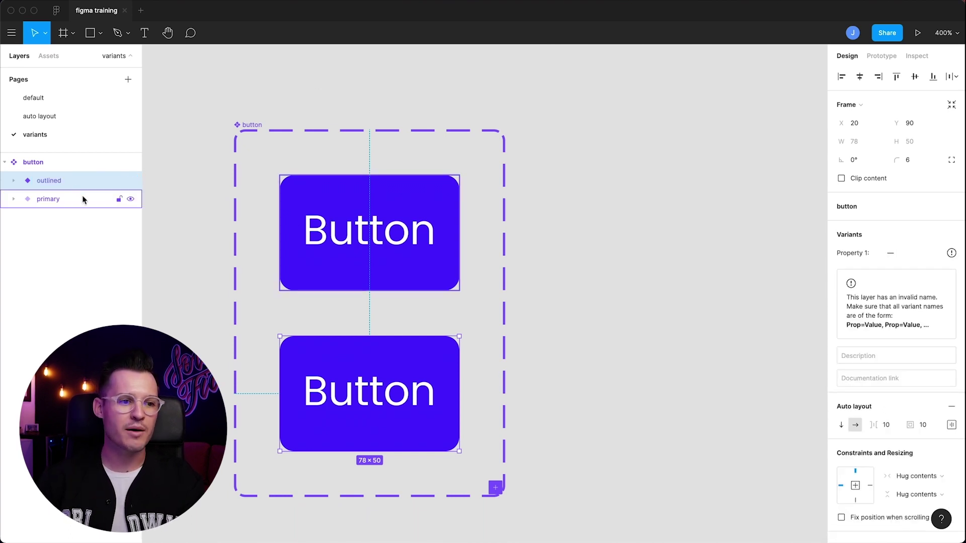
left_click(61, 202)
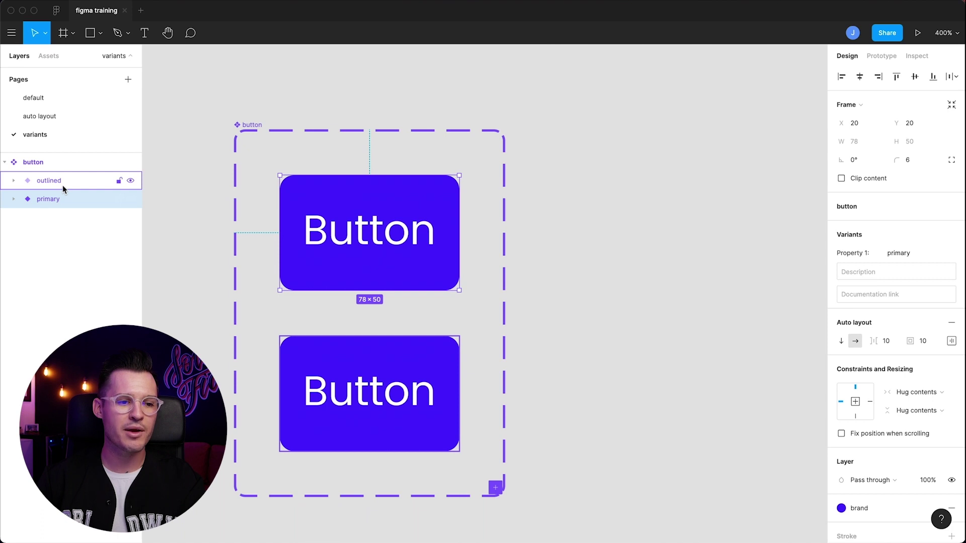
left_click(62, 185)
left_click_drag(337, 393, 328, 360)
Step: Enlarge the button component set and move the outlined variant beside primary
left_click(250, 125)
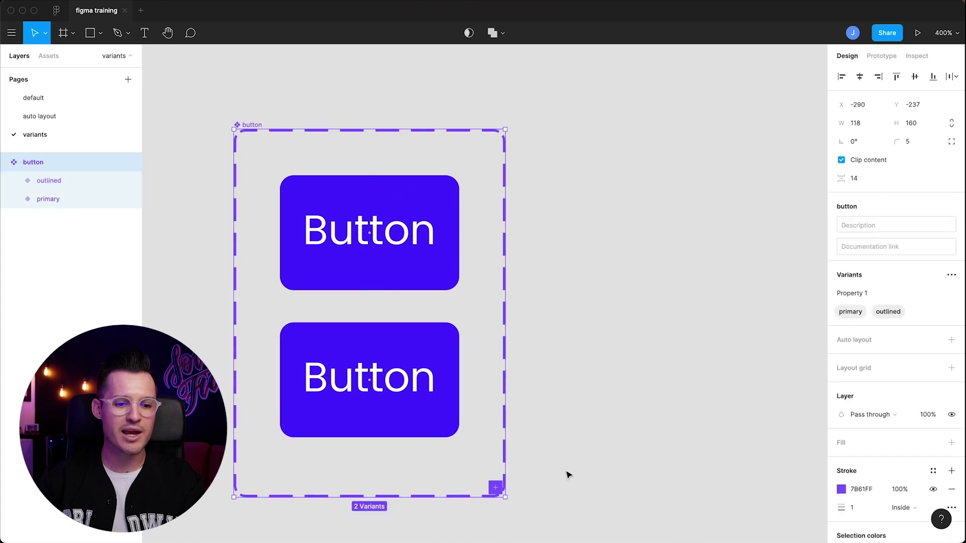
left_click_drag(507, 497, 701, 465)
key("shift+2")
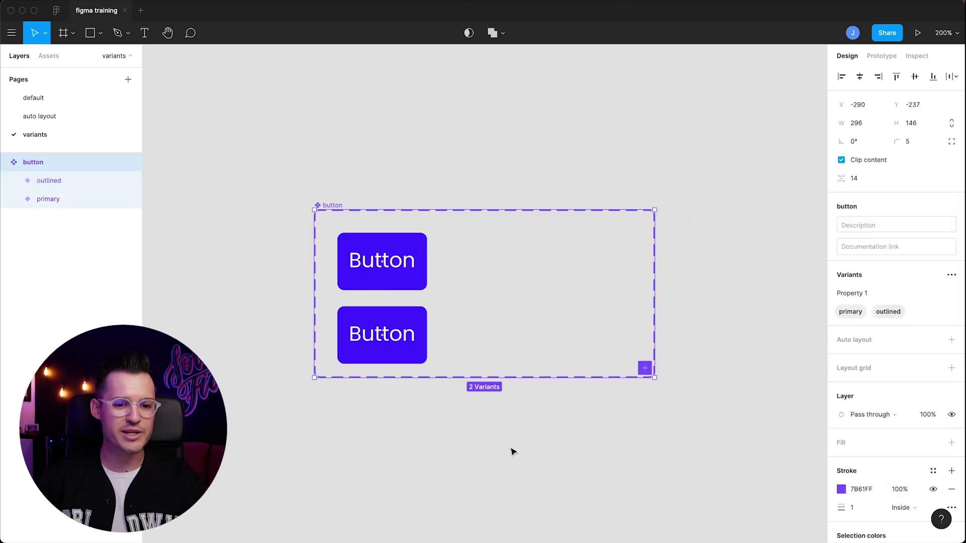
left_click_drag(657, 378, 732, 452)
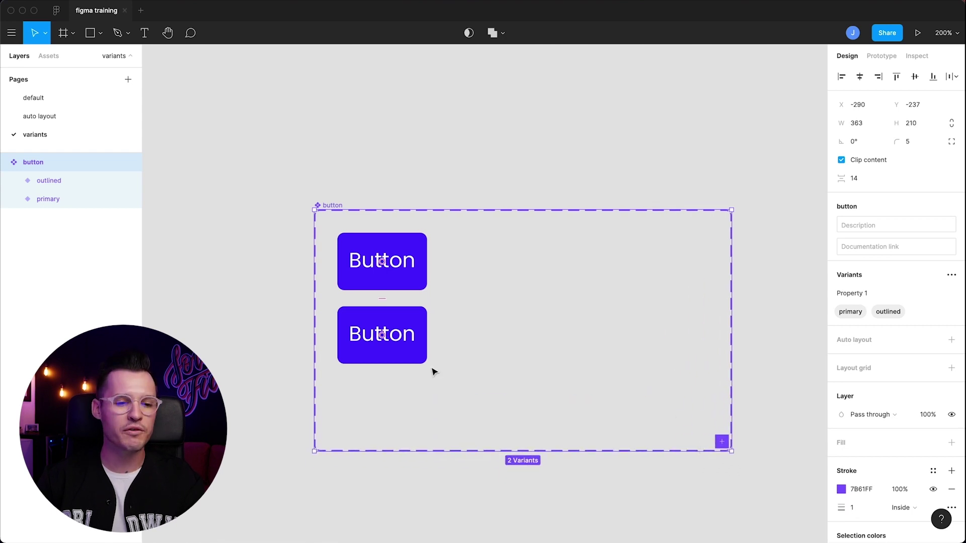
left_click_drag(401, 356, 451, 269)
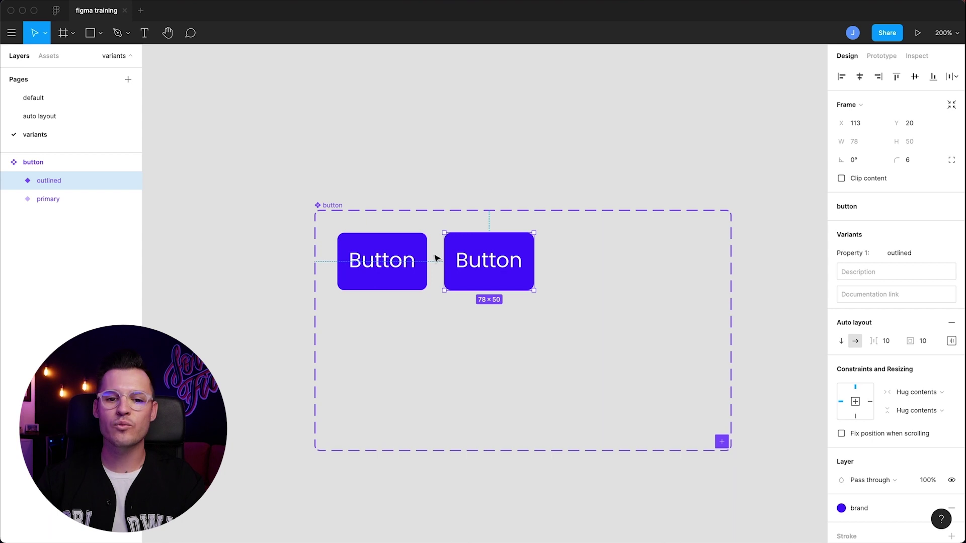
left_click(61, 198)
Step: Remove the outlined variant's fill and give it a 2 px brand-colour stroke
left_click(874, 275)
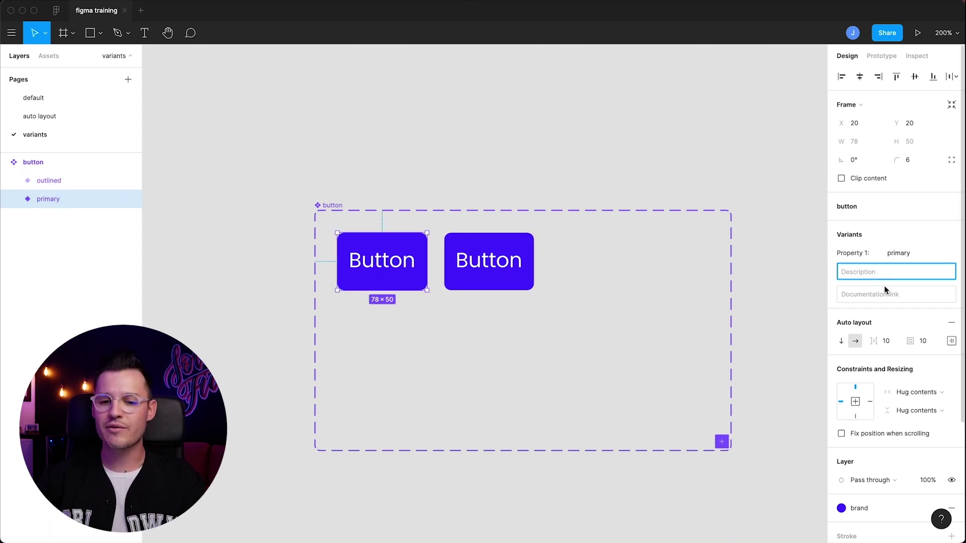
left_click(885, 295)
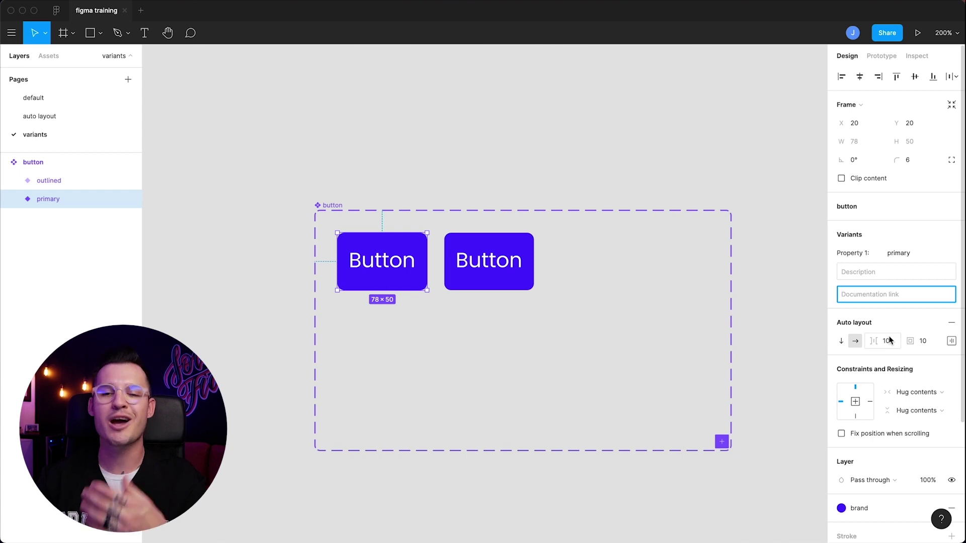
left_click(488, 260)
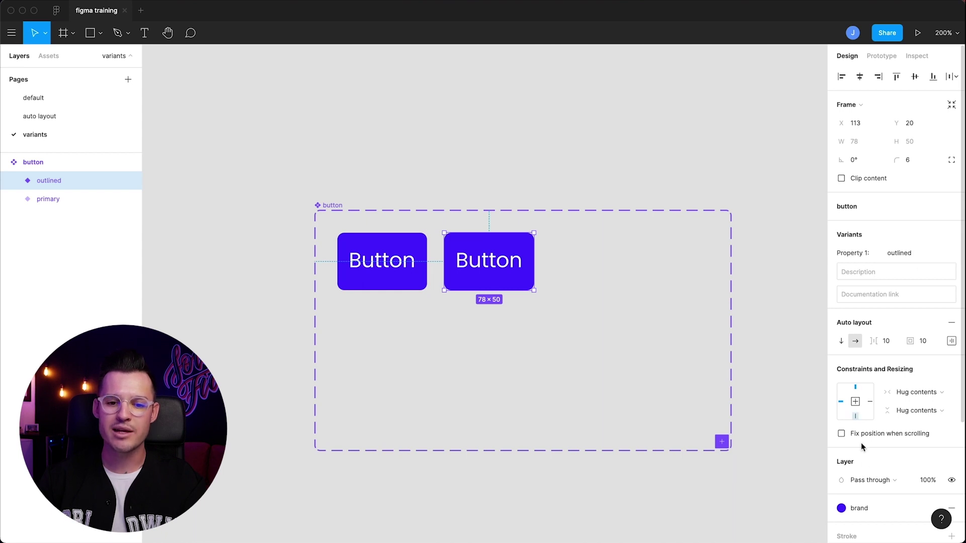
left_click(951, 509)
scroll(909, 463, "down", 3)
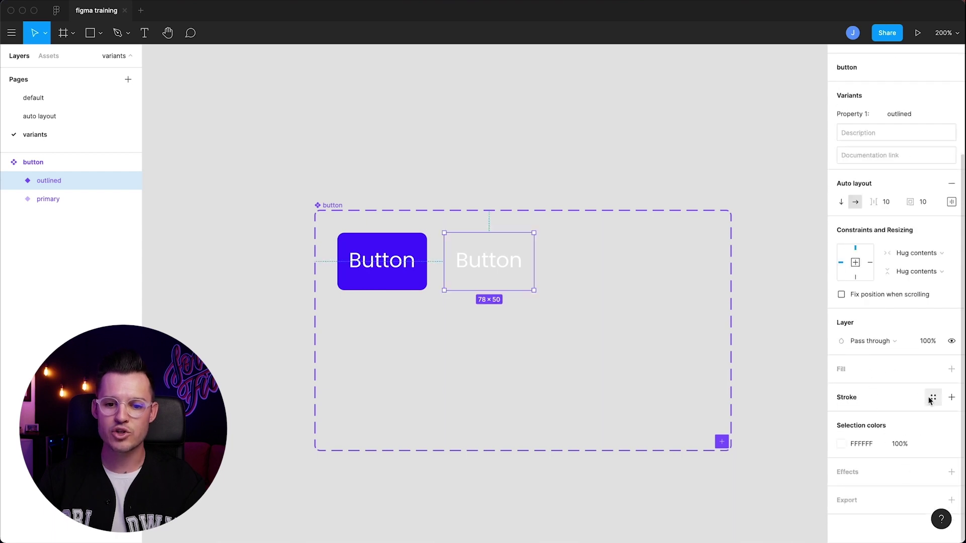
left_click(932, 398)
left_click(851, 486)
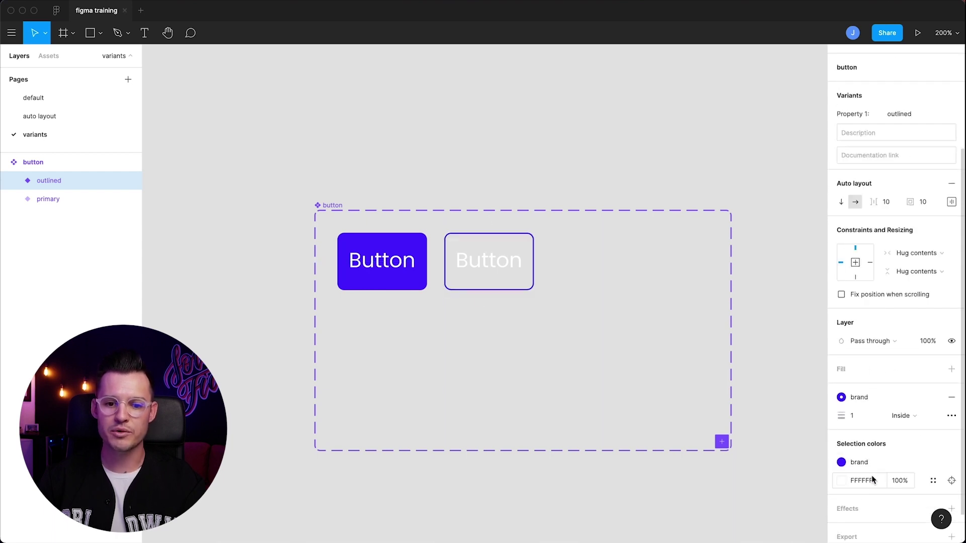
left_click(858, 414)
type("2")
key("Return")
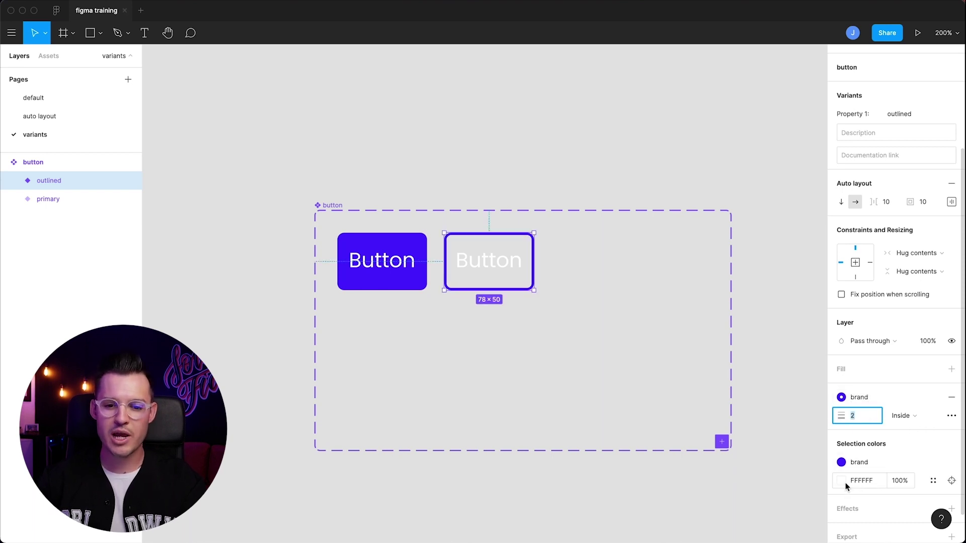
Step: Colour the outlined variant's Button text with the brand colour style
left_click(498, 271)
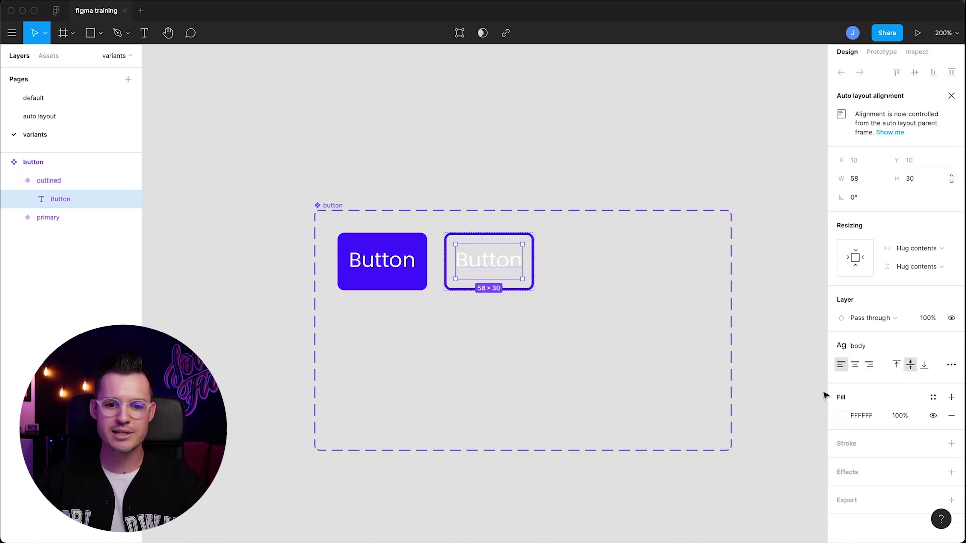
left_click(841, 415)
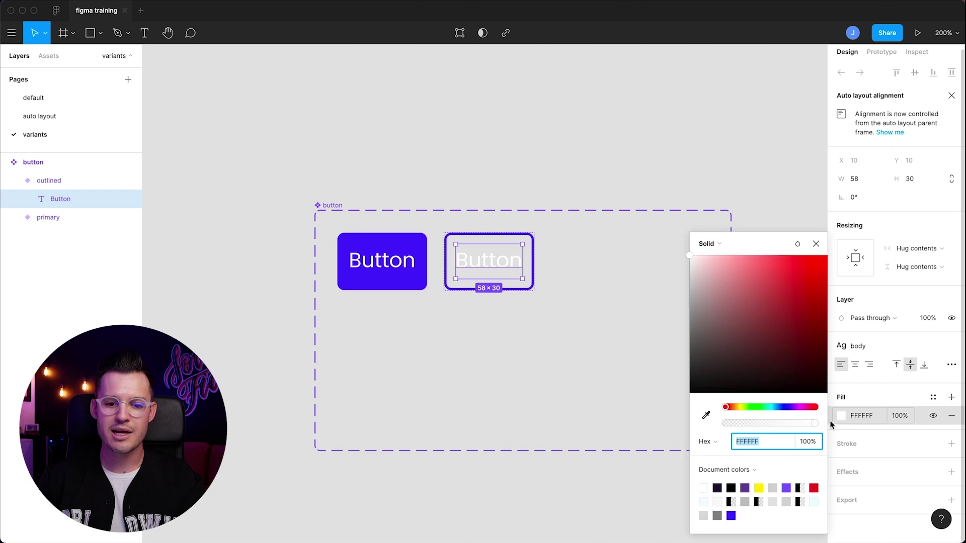
left_click(933, 398)
left_click(849, 484)
left_click(590, 191)
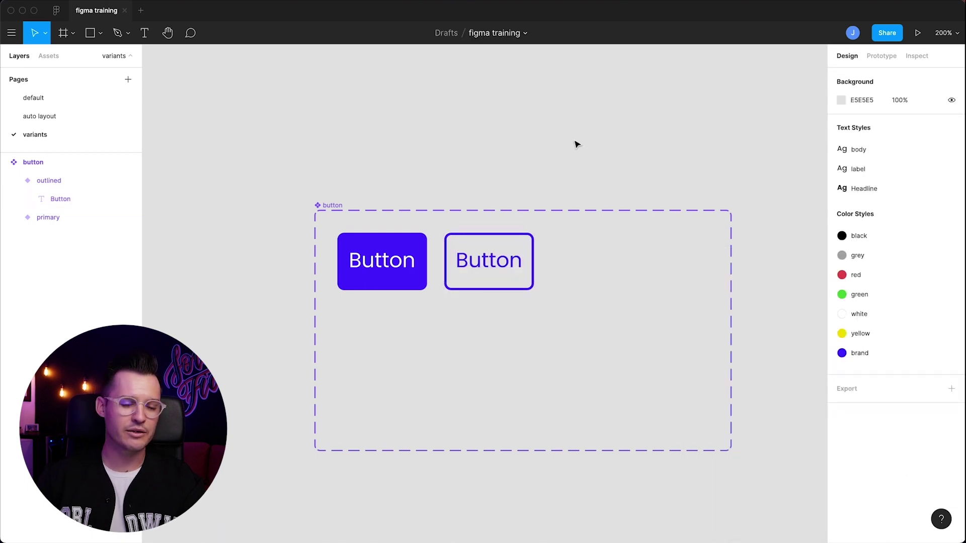
scroll(559, 157, "down", 2)
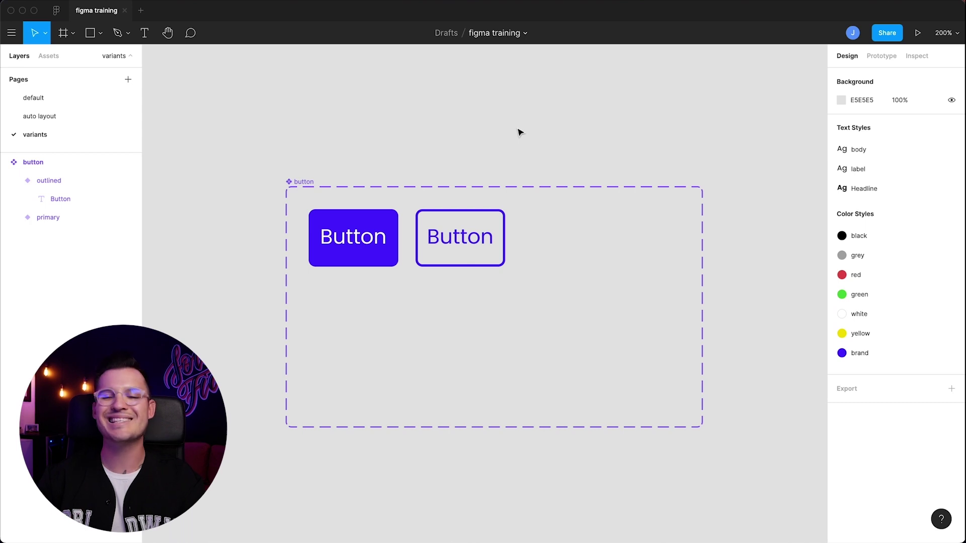
Step: Add a third variant, Variant3, copied from the primary variant
left_click(372, 220)
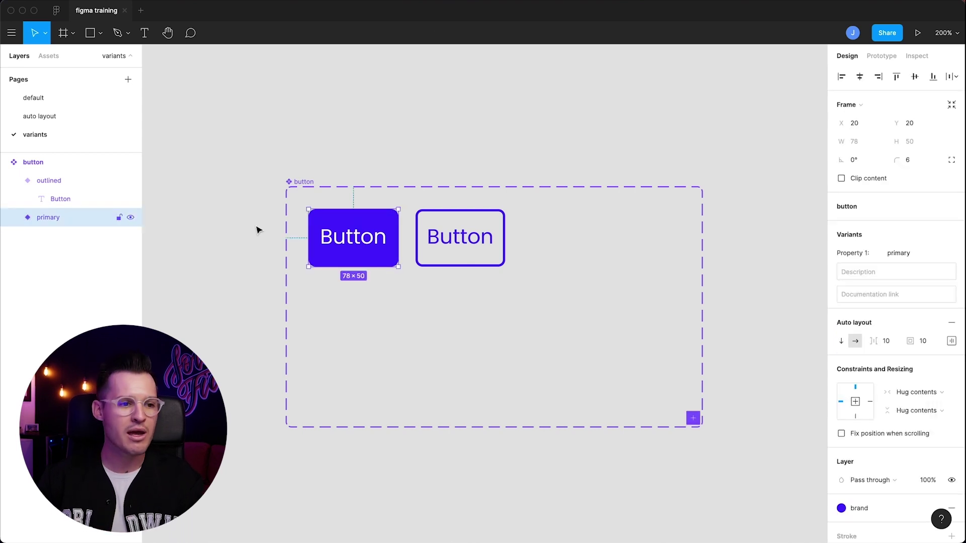
left_click(14, 181)
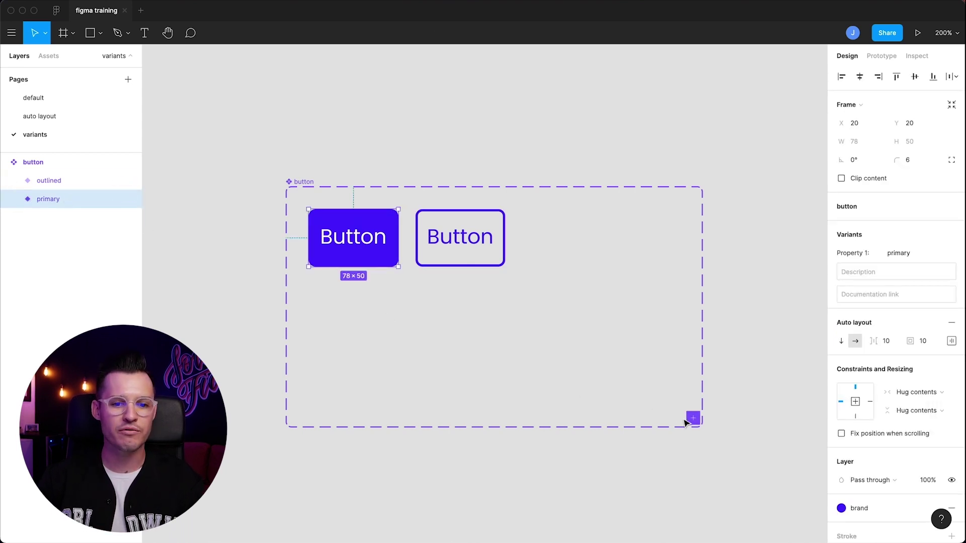
left_click(455, 240)
left_click(348, 225)
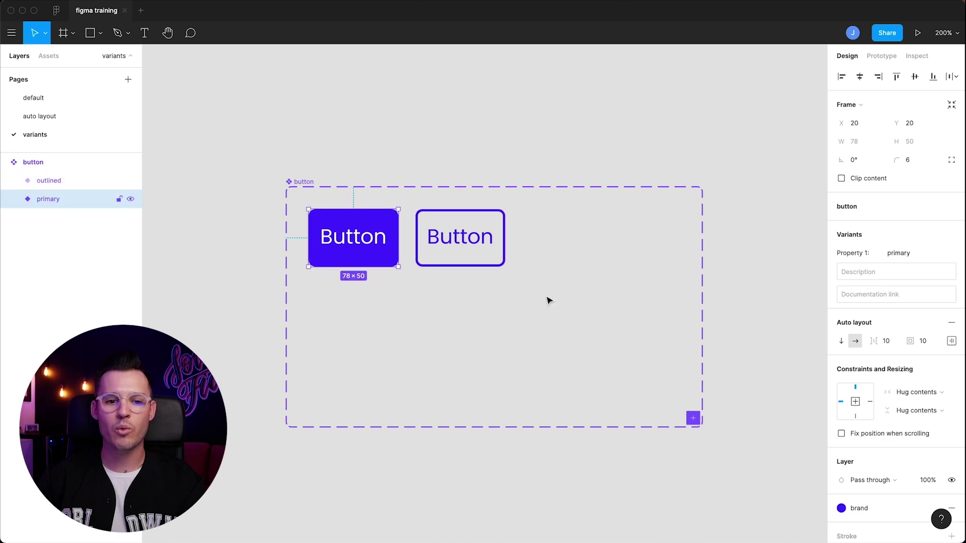
left_click(694, 419)
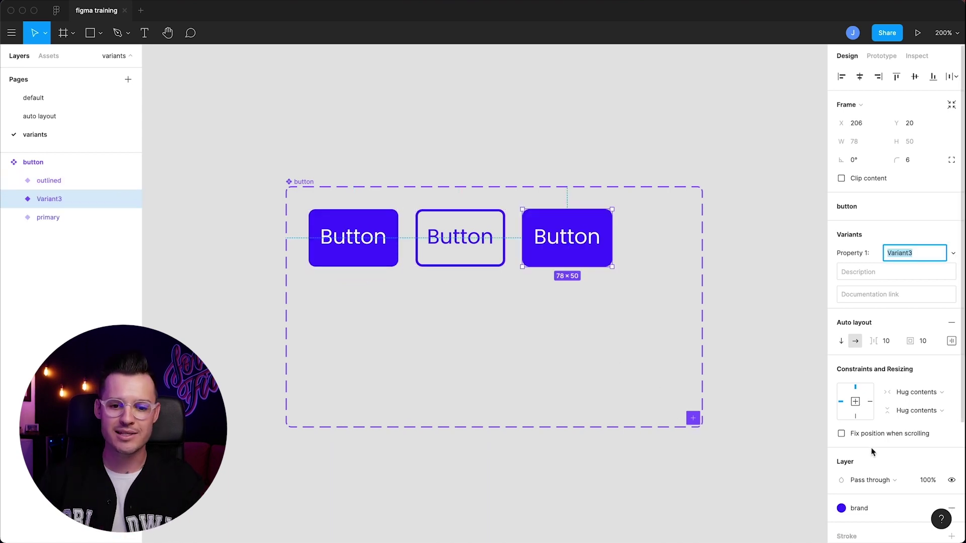
Step: Give Variant3 a single drop shadow and lower its opacity
scroll(874, 451, "down", 3)
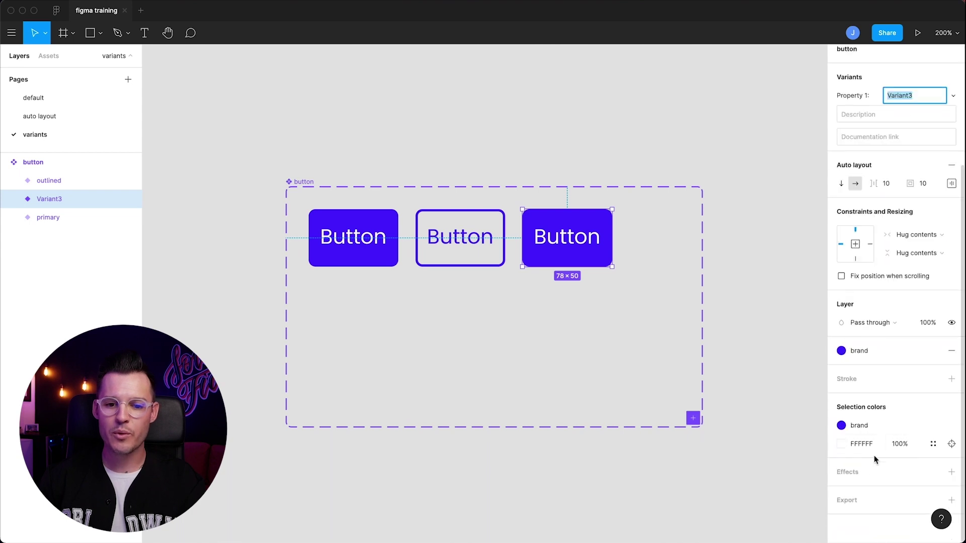
left_click(934, 472)
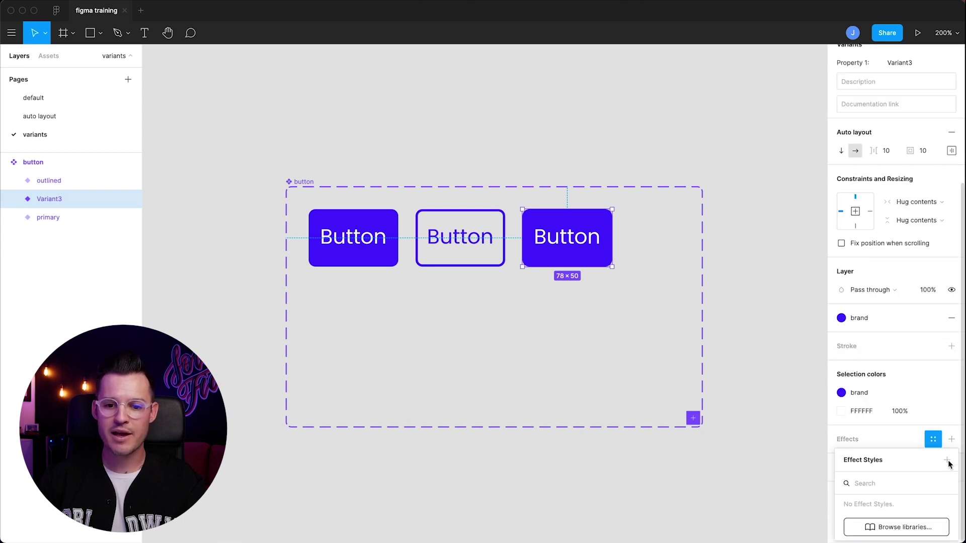
left_click(951, 439)
left_click(952, 439)
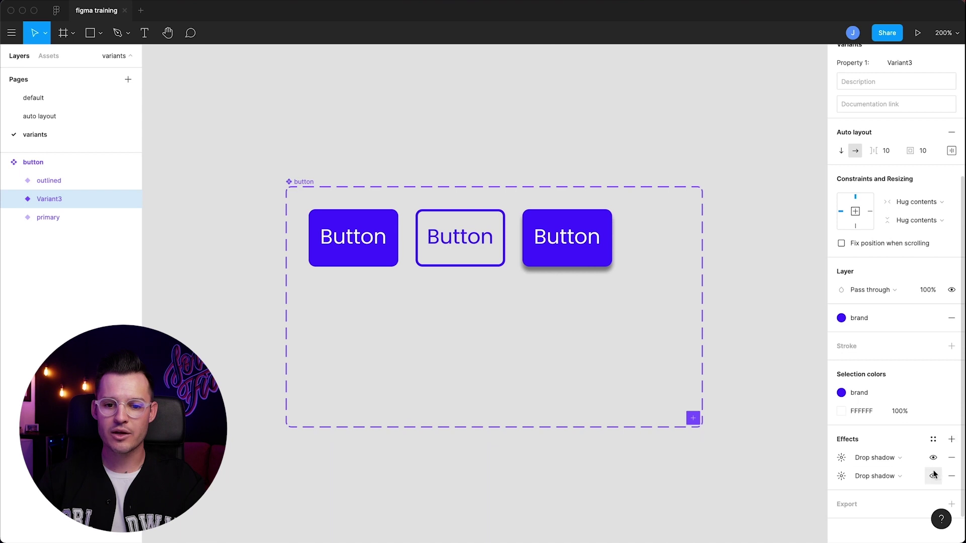
left_click(951, 476)
left_click(842, 458)
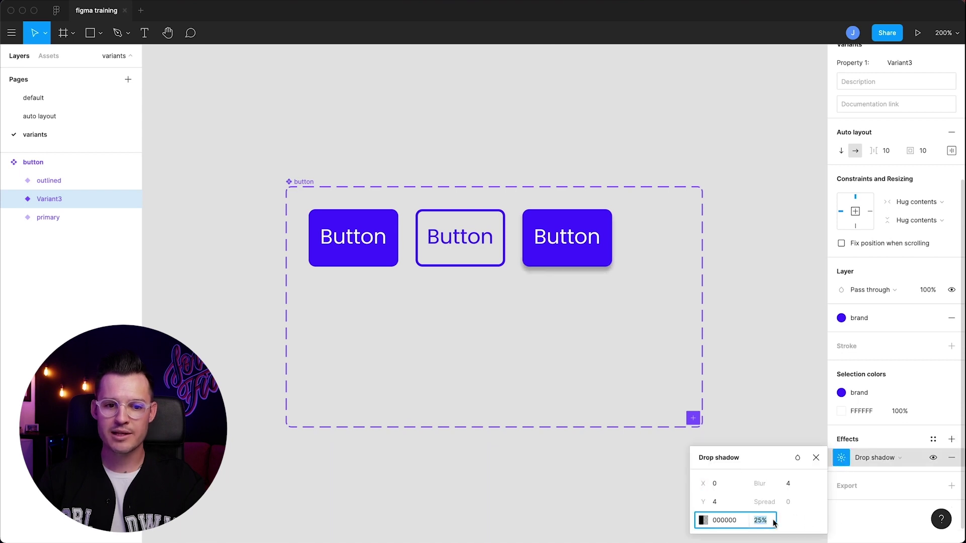
type("15")
key("Return")
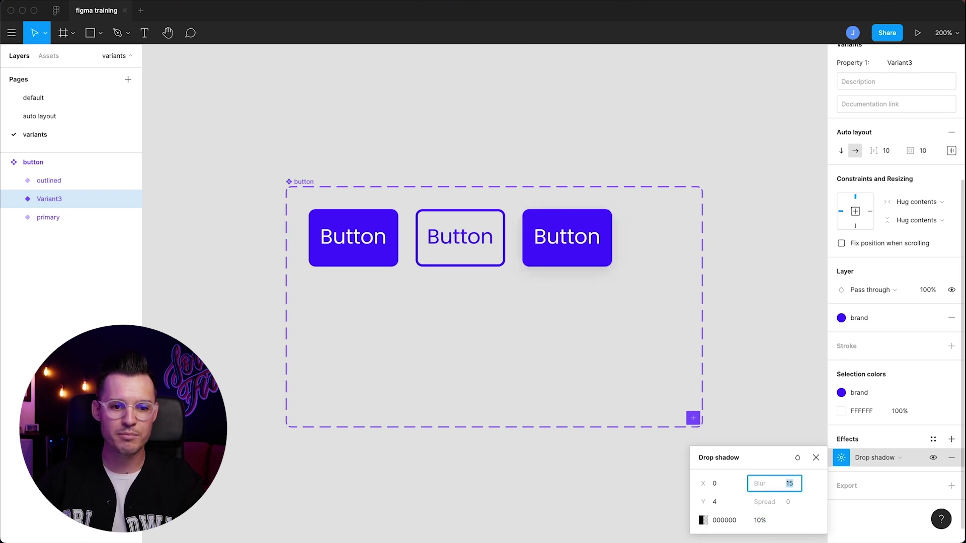
Step: Tint the drop shadow with the brand colour 4030FF from Document colors
left_click(703, 520)
left_click(596, 516)
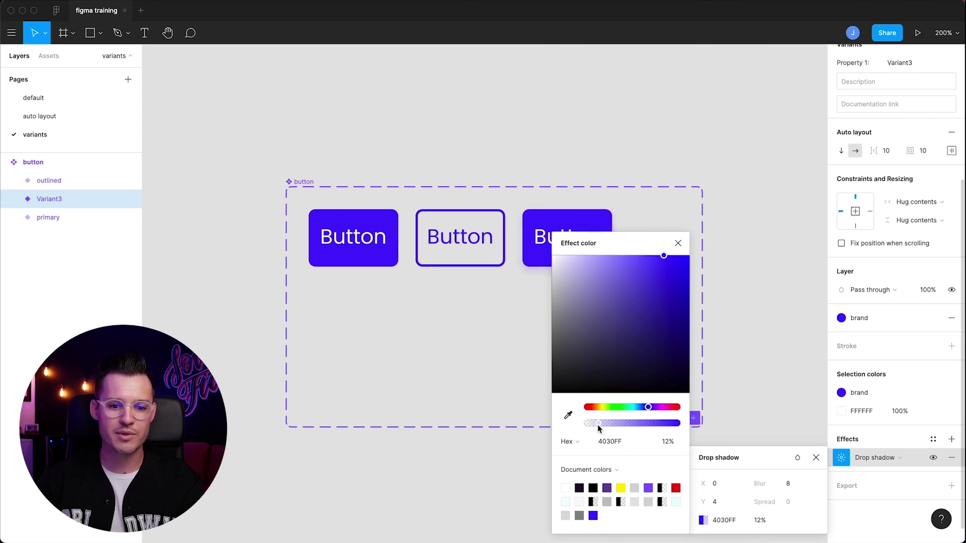
left_click(657, 143)
Step: Name the third variant shadow and move it above outlined in the layer order
left_click_drag(512, 151, 547, 134)
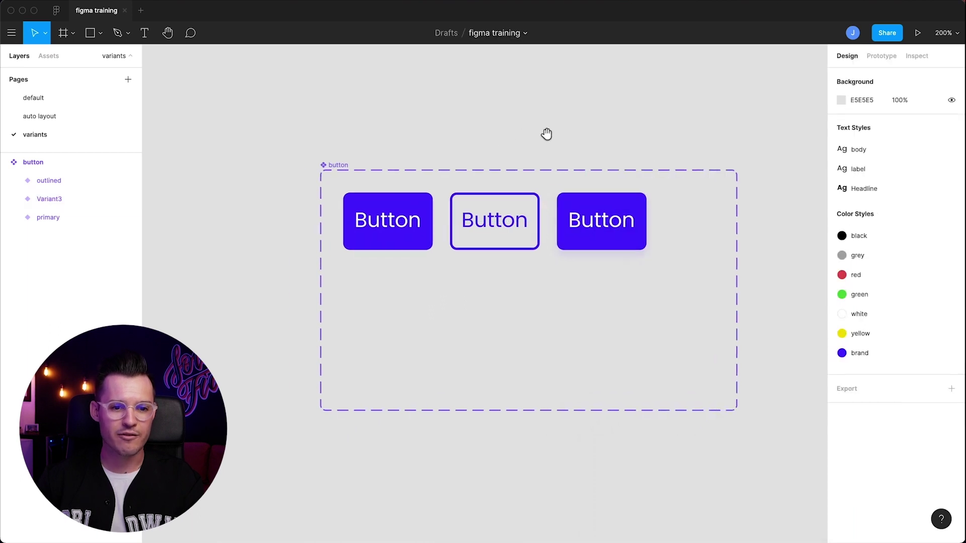
left_click(510, 216)
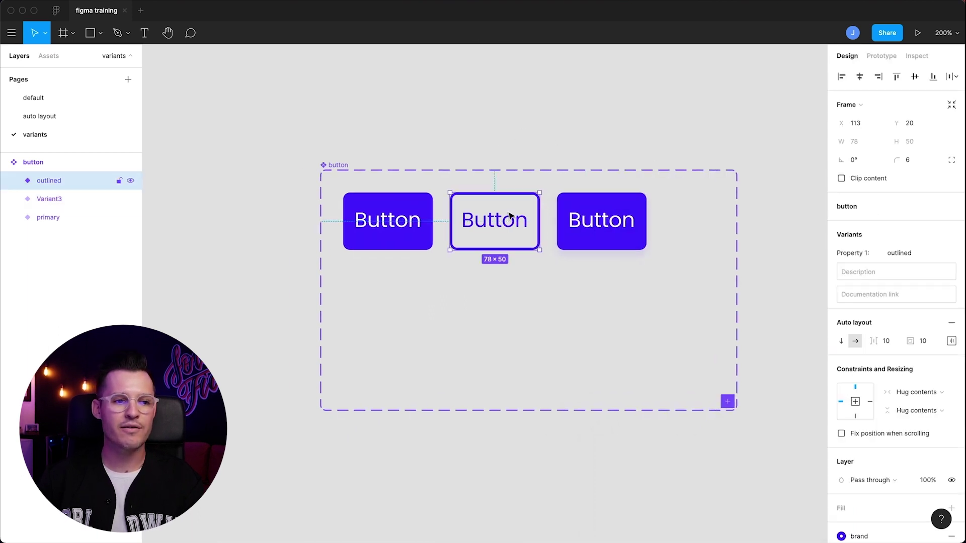
left_click(61, 206)
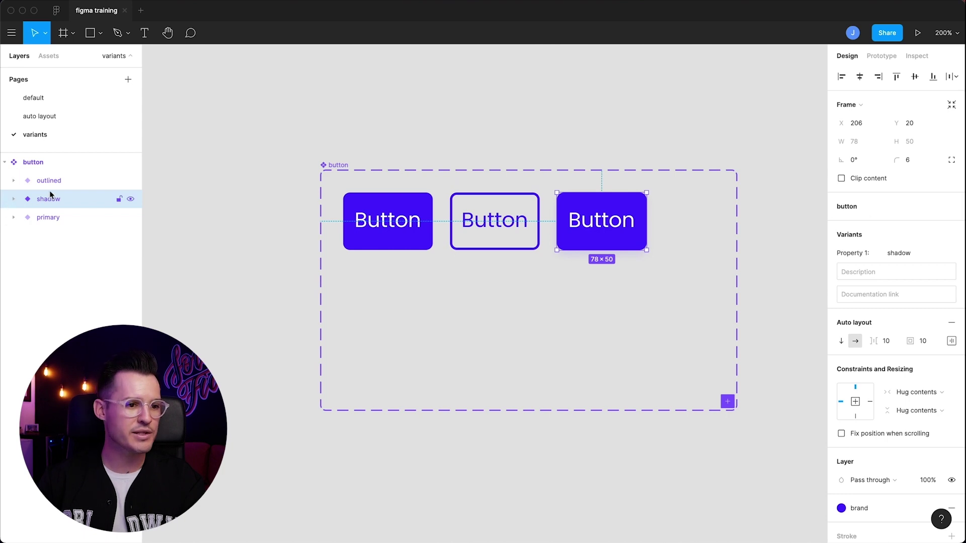
left_click_drag(57, 176, 58, 177)
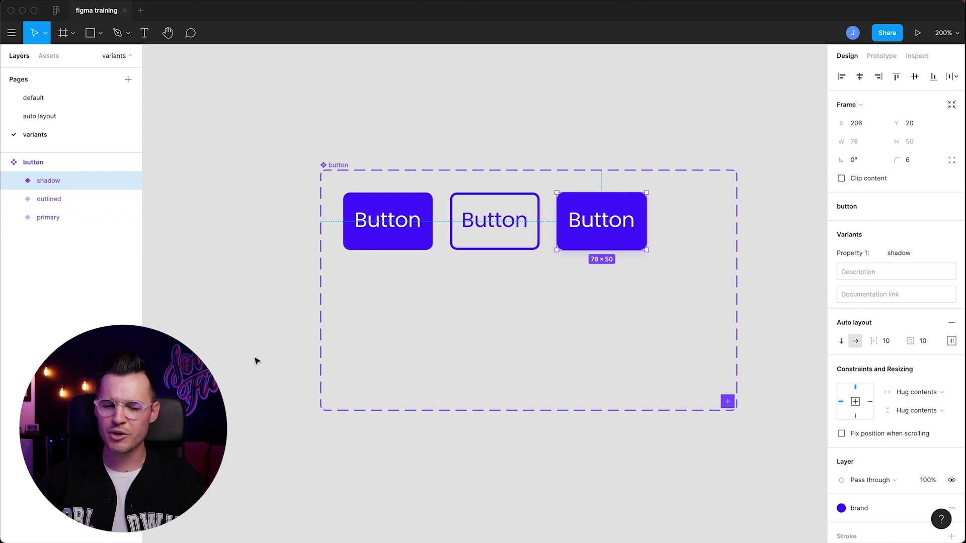
left_click(420, 224)
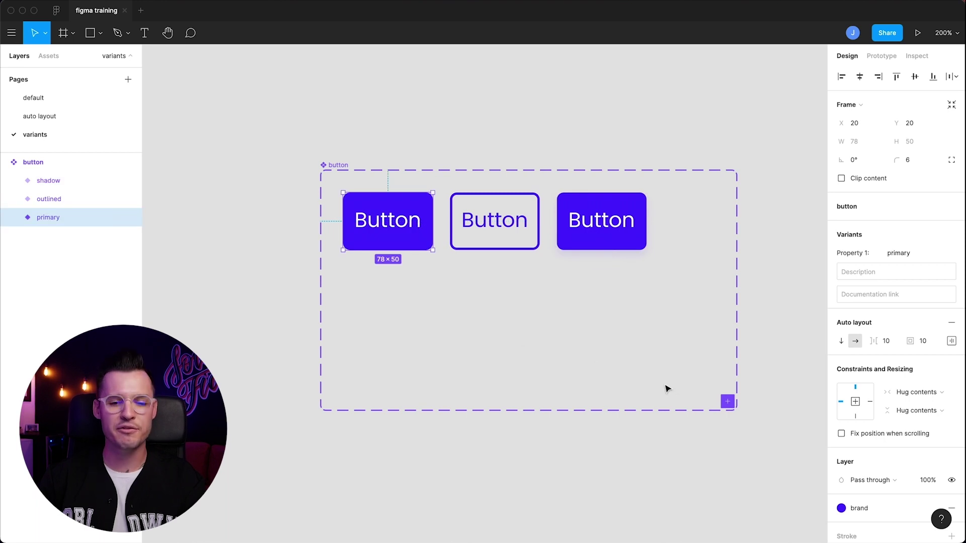
Step: Add a new variant below the primary button, detach its text style, and set the font size to 16
left_click(728, 403)
left_click_drag(723, 224, 402, 280)
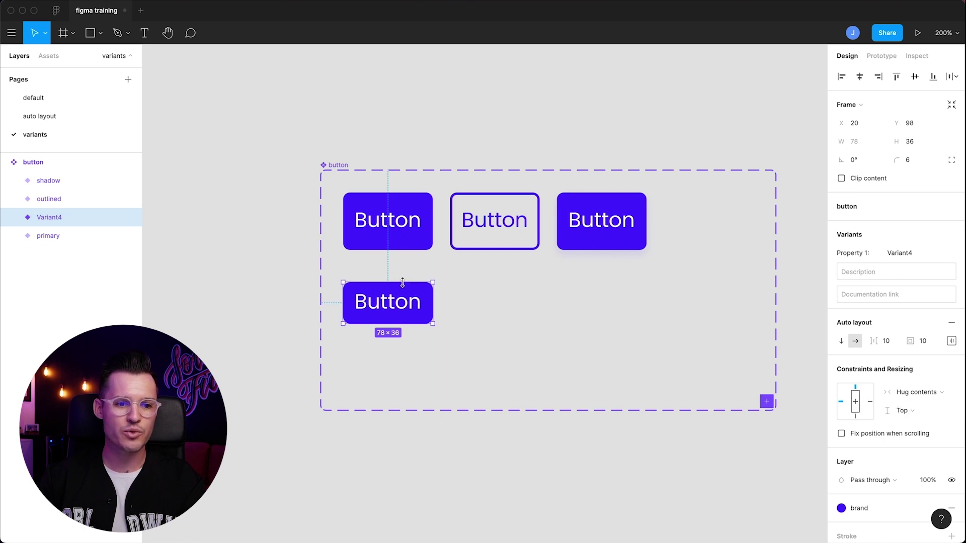
double_click(401, 298)
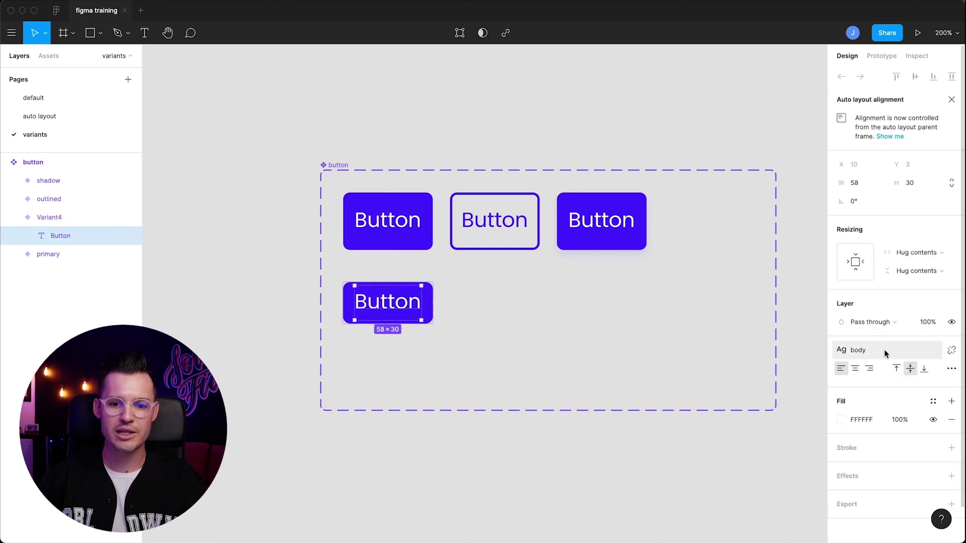
left_click(951, 351)
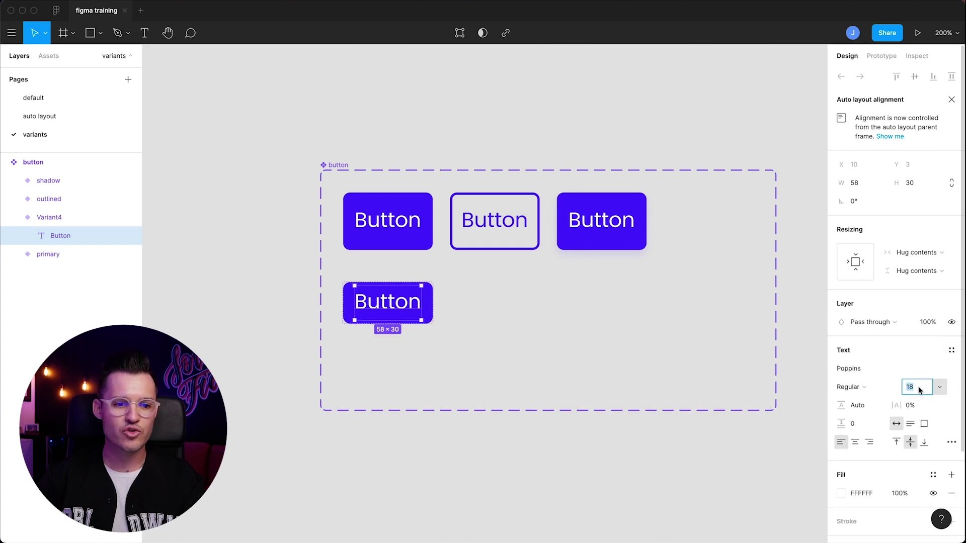
type("16")
key("Return")
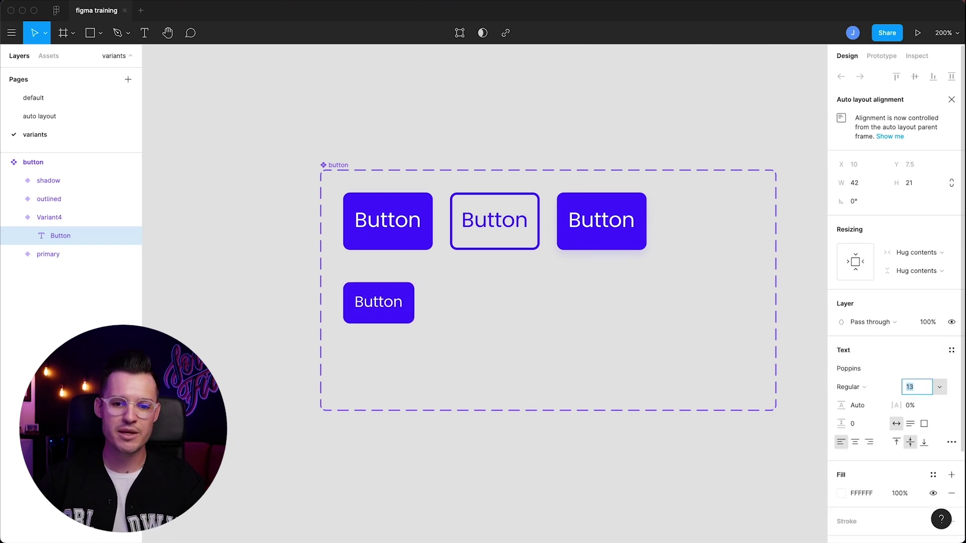
left_click(237, 311)
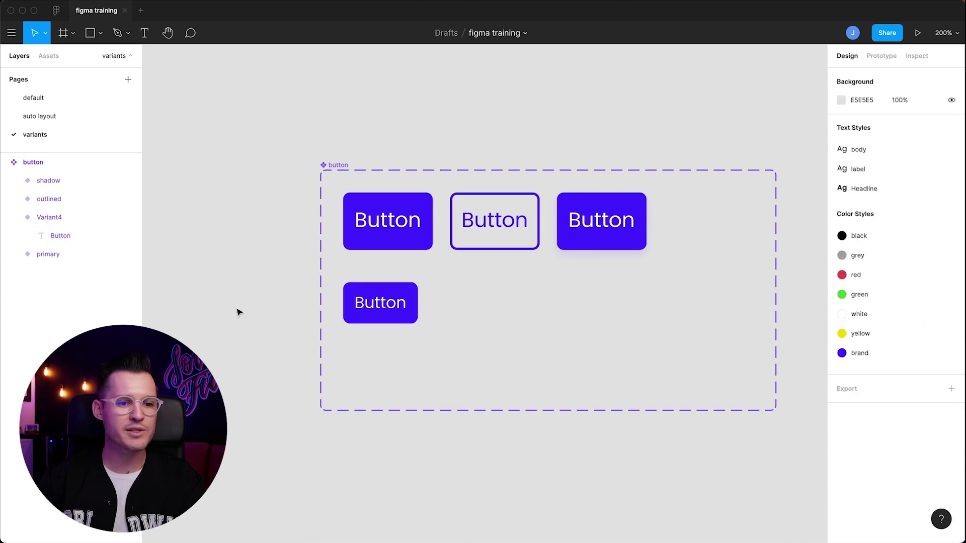
Step: Duplicate the small button twice to create three small variants in the second row
left_click(352, 297)
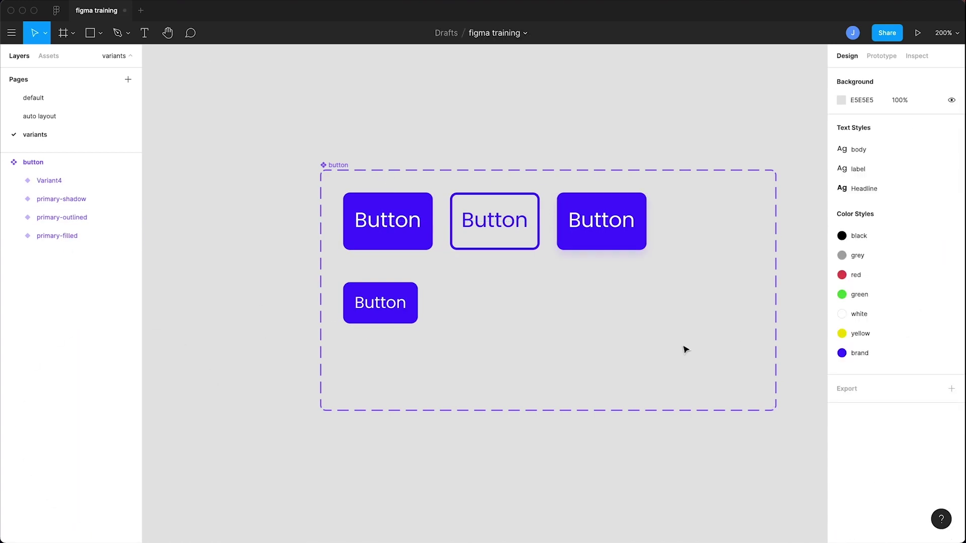
left_click(397, 322)
key("ctrl+d")
left_click_drag(397, 328, 493, 317)
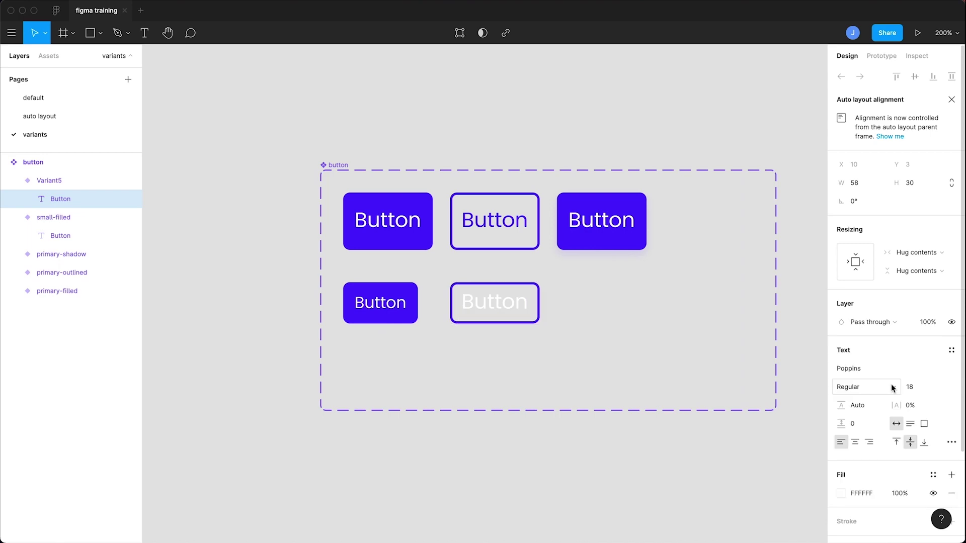
left_click(381, 303)
key("ctrl+d")
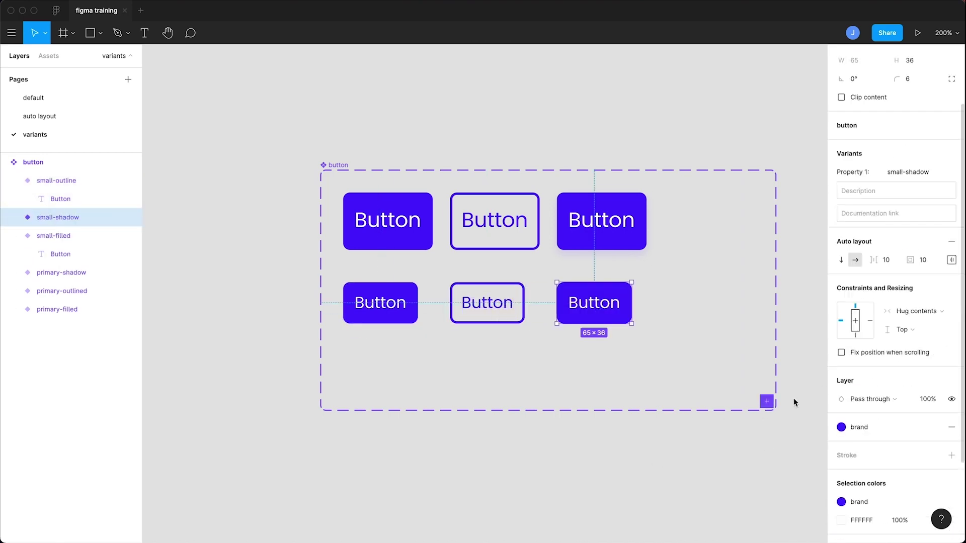
Step: Collapse the small-outline and small-filled layers, then select the whole button component set
left_click(62, 272)
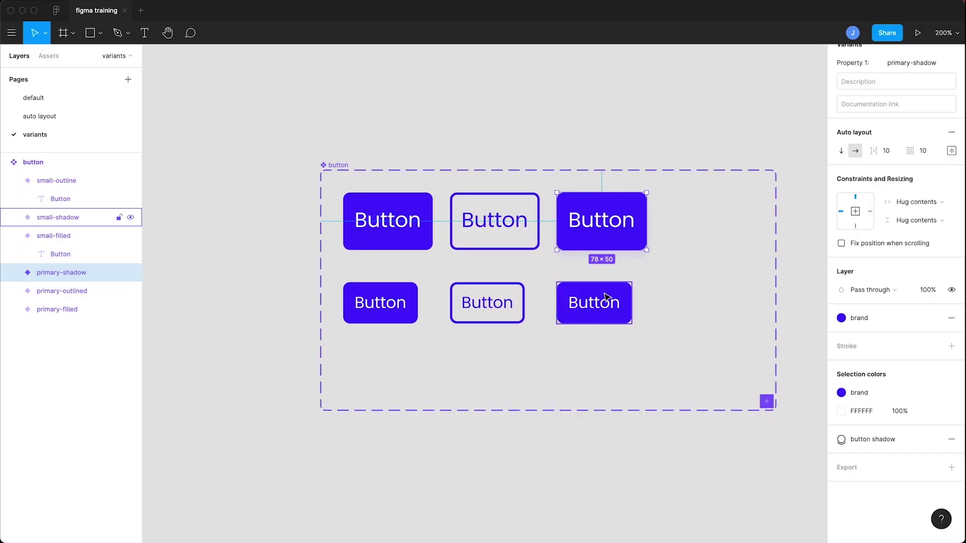
left_click(57, 217)
left_click(14, 181)
left_click(14, 217)
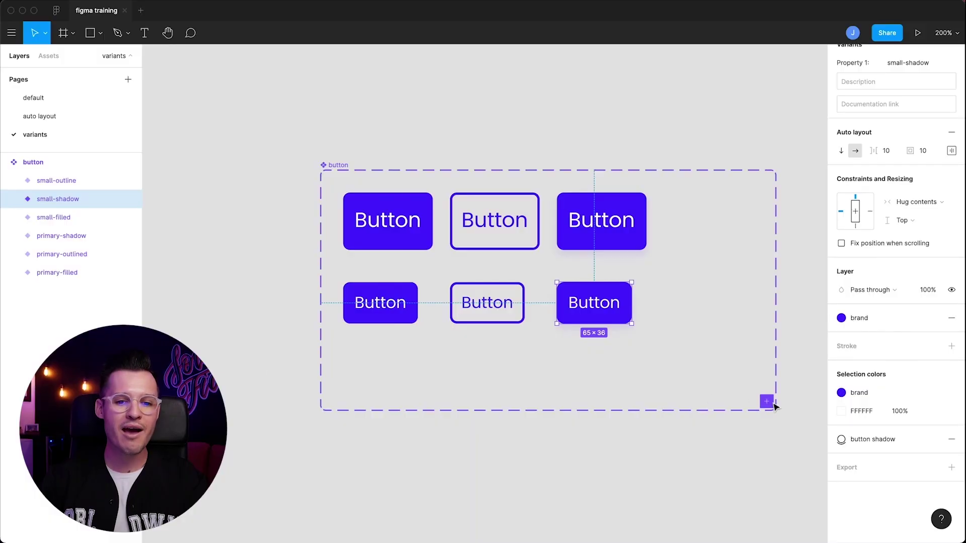
left_click(780, 415)
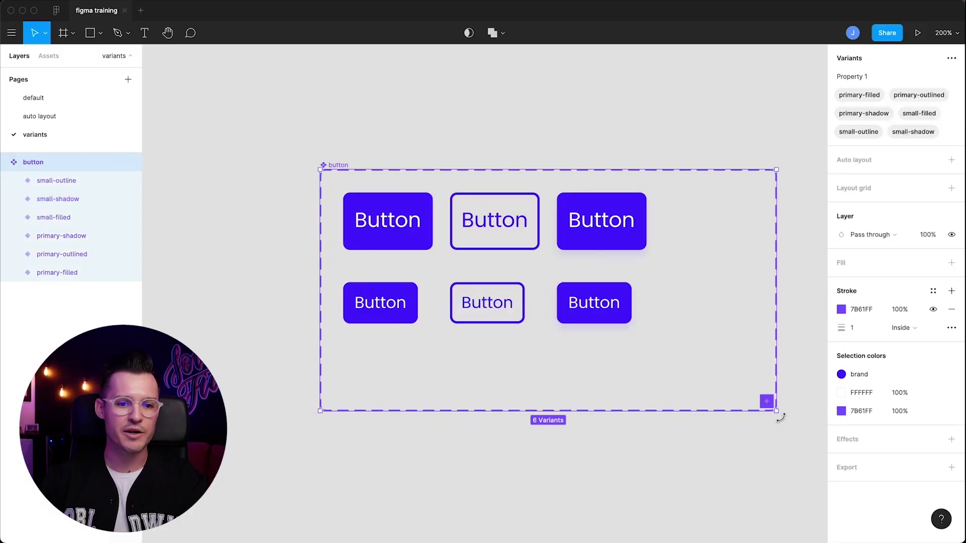
Step: Shrink the component set frame around the buttons and show the Assets library
left_click_drag(777, 410, 725, 367)
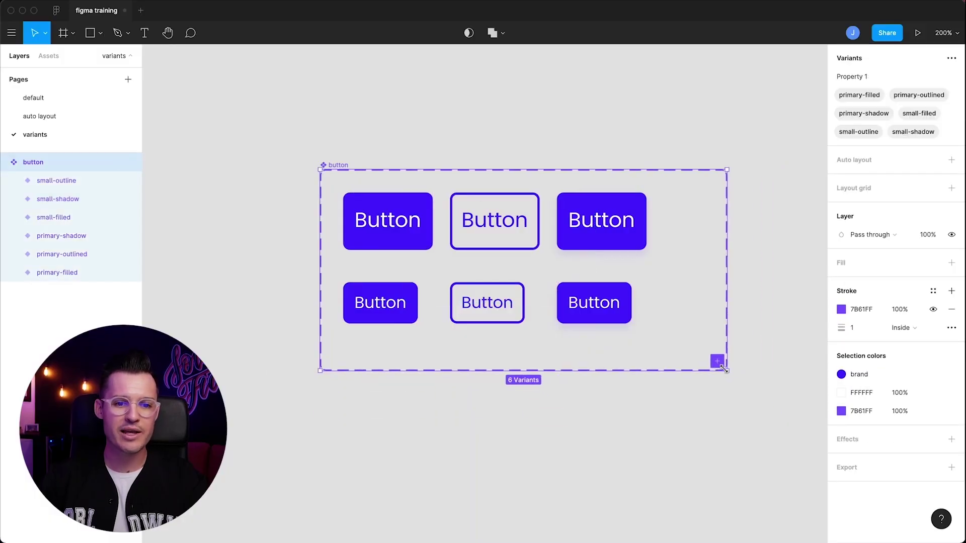
left_click(48, 56)
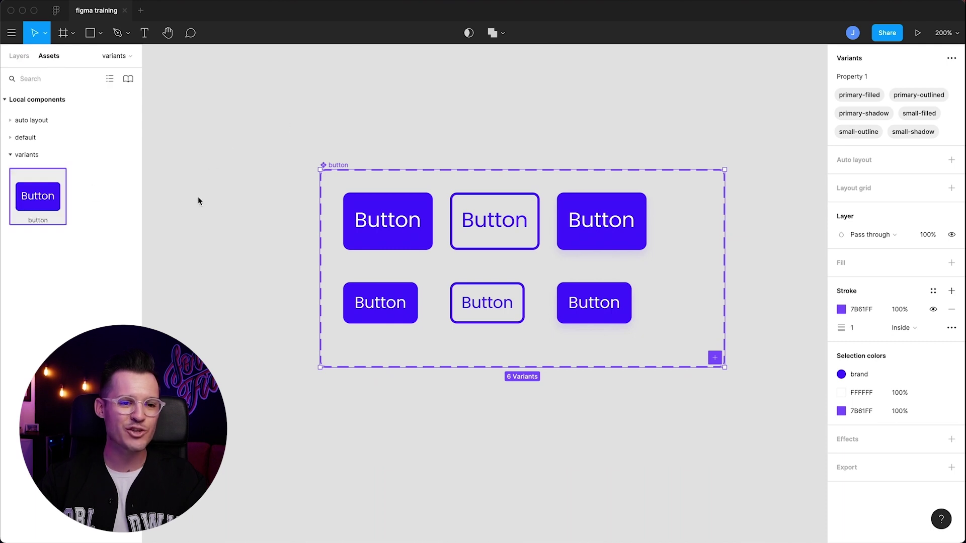
left_click(335, 123)
left_click_drag(334, 123, 462, 237)
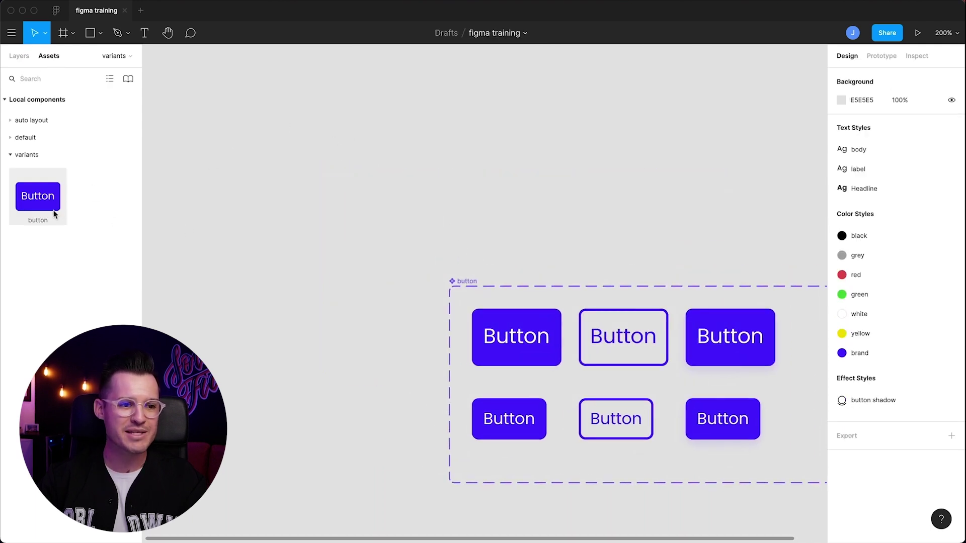
Step: Place a button instance above the set and switch it to the small-outline variant
left_click_drag(54, 214, 318, 156)
left_click(926, 227)
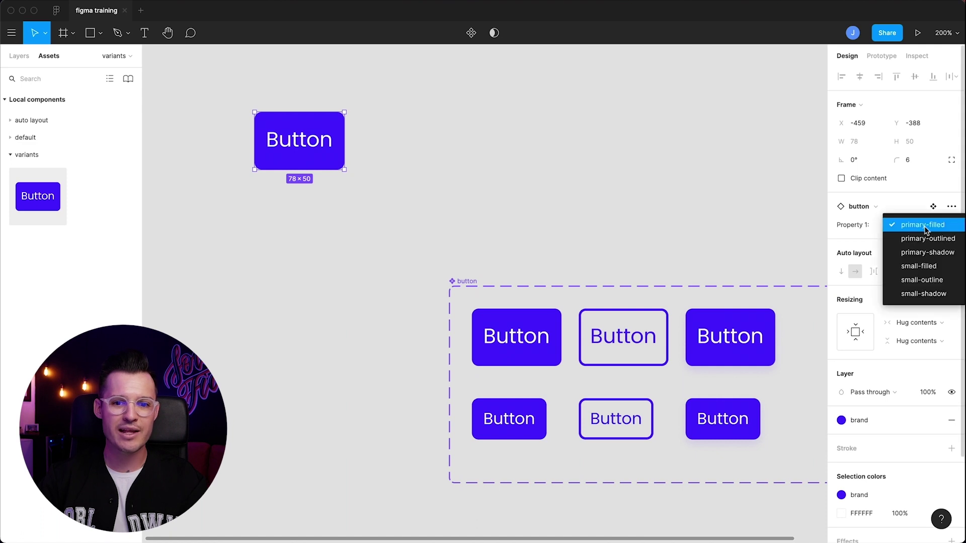
left_click(920, 266)
left_click(903, 224)
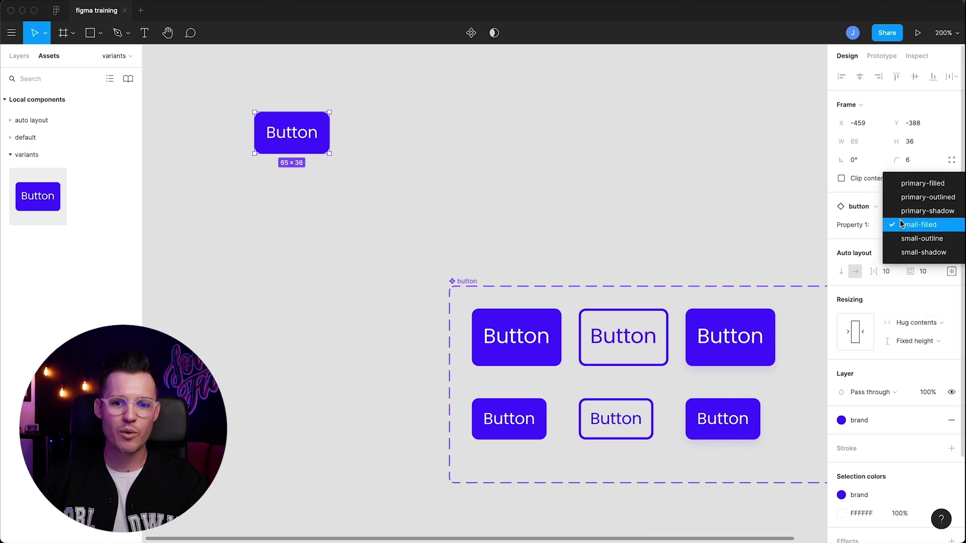
left_click(931, 239)
Step: Alt-drag two copies to the right, set to primary-outlined and primary-shadow, then select all three
left_click_drag(301, 143, 404, 144)
left_click(911, 225)
left_click(922, 187)
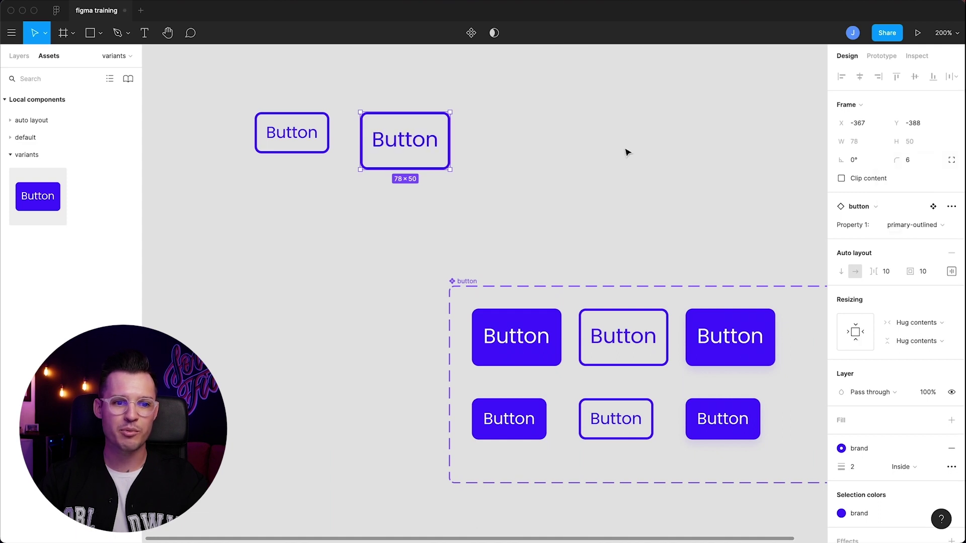
left_click_drag(388, 146, 526, 147)
left_click(940, 225)
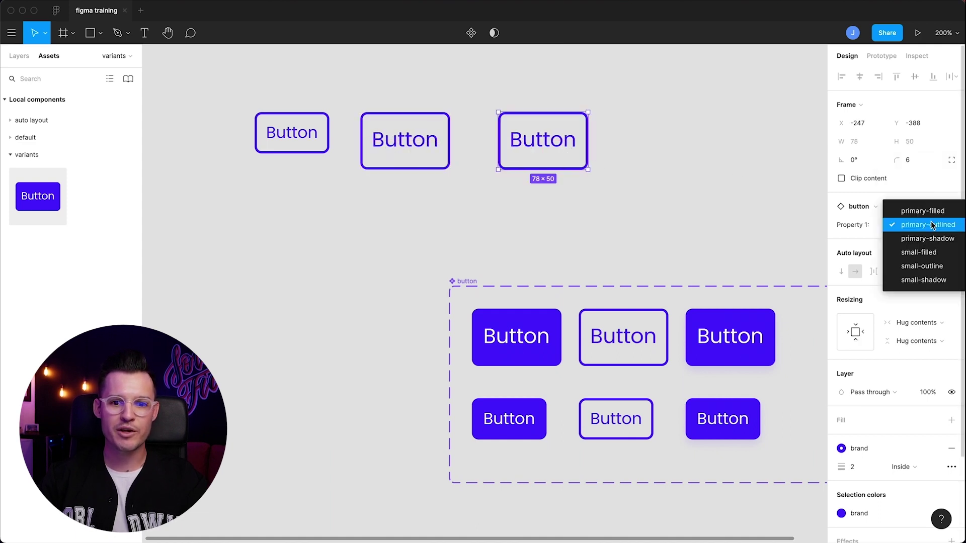
left_click(931, 240)
left_click(633, 197)
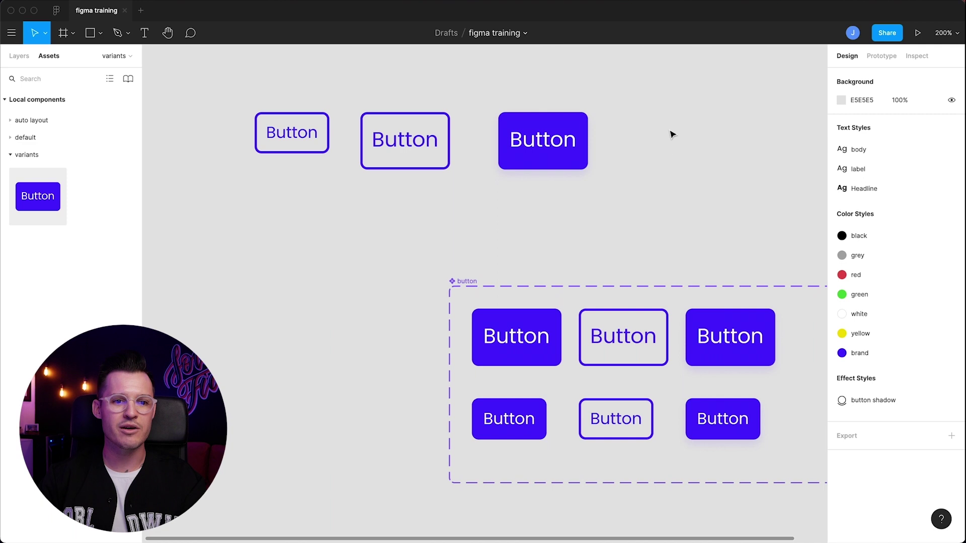
left_click_drag(663, 110, 229, 196)
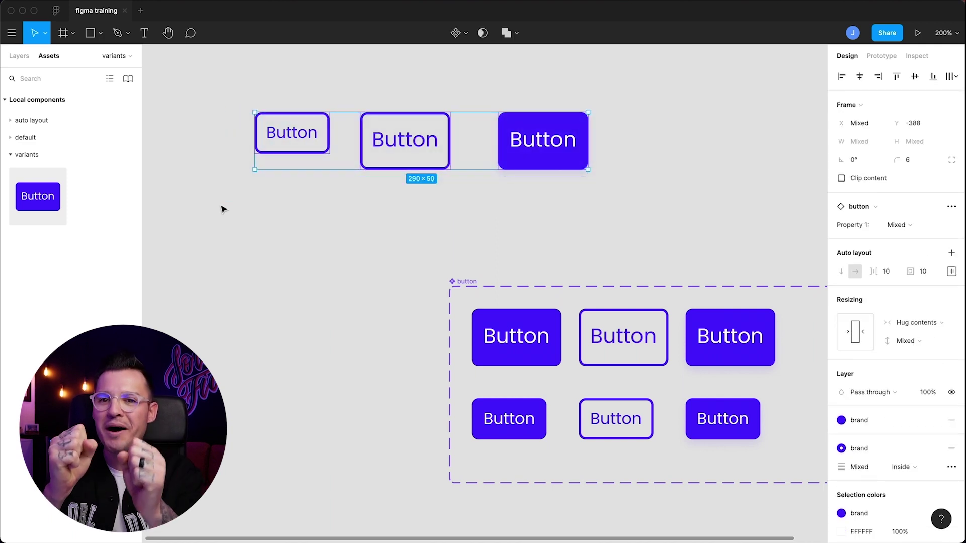